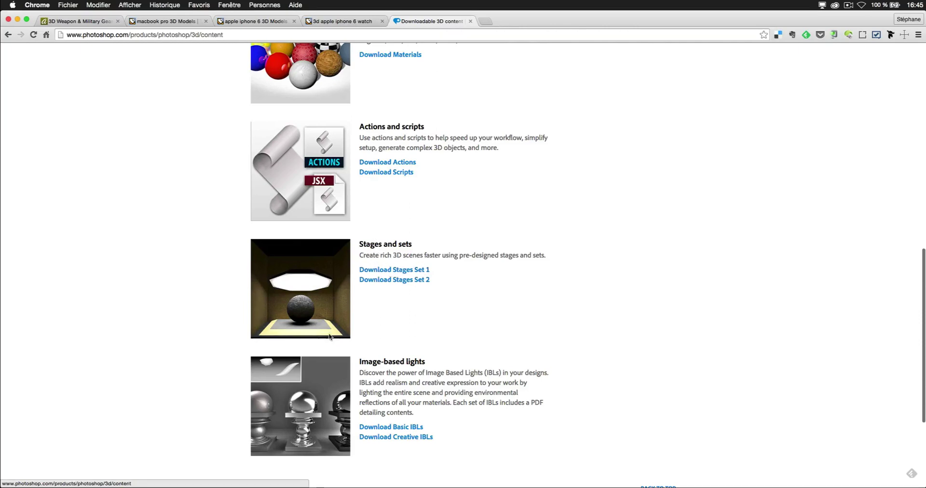
# Step: Look through the downloadable 3D content categories and the featured model partners on the Photoshop 3D page
pyautogui.scroll(-2, 374, 393)
pyautogui.scroll(-2, 374, 392)
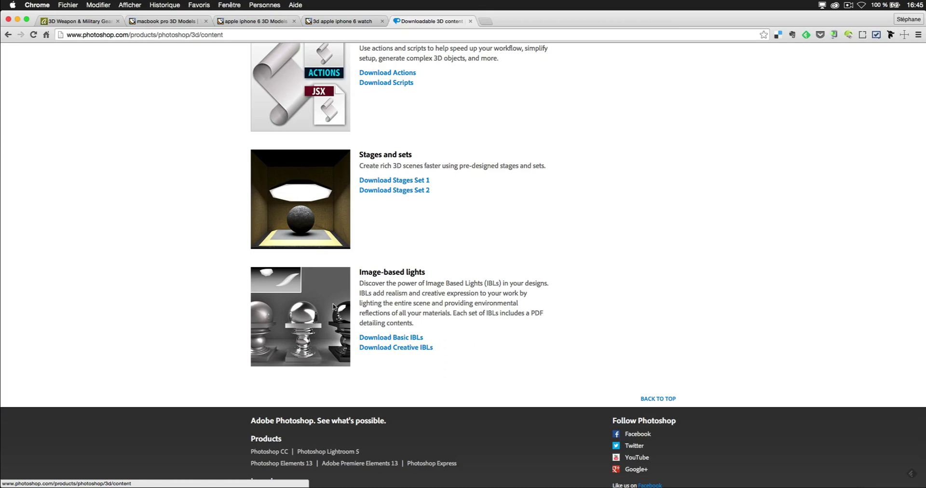
pyautogui.scroll(5, 429, 282)
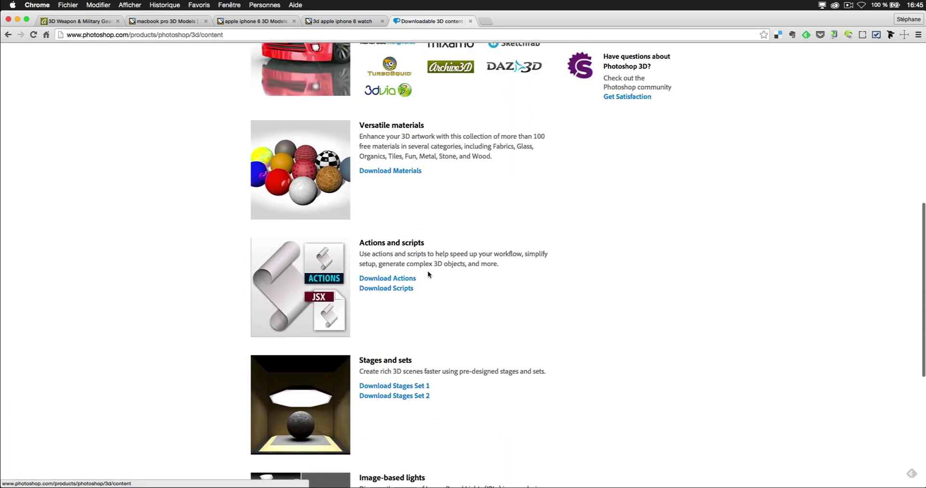
pyautogui.scroll(2, 429, 275)
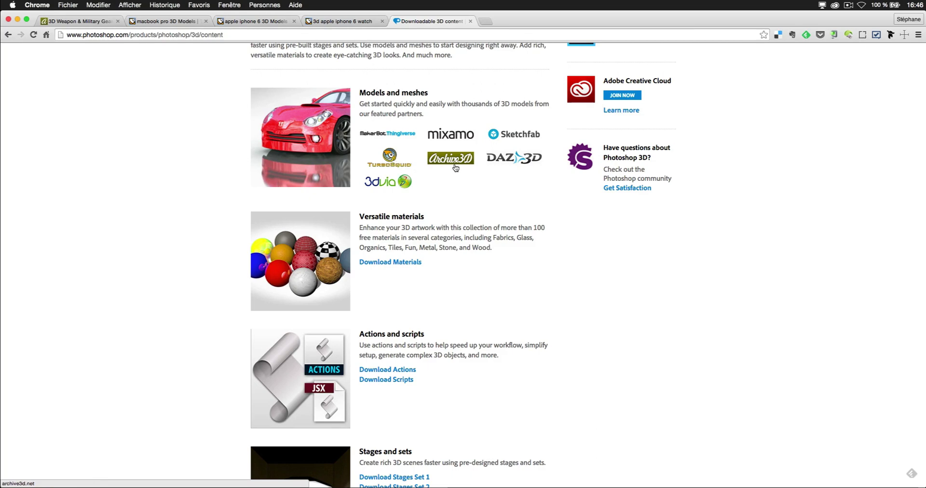
# Step: Compare the Archive3D sword model page with the TurboSquid MacBook Pro results, looking at the models' prices and file formats
pyautogui.click(80, 21)
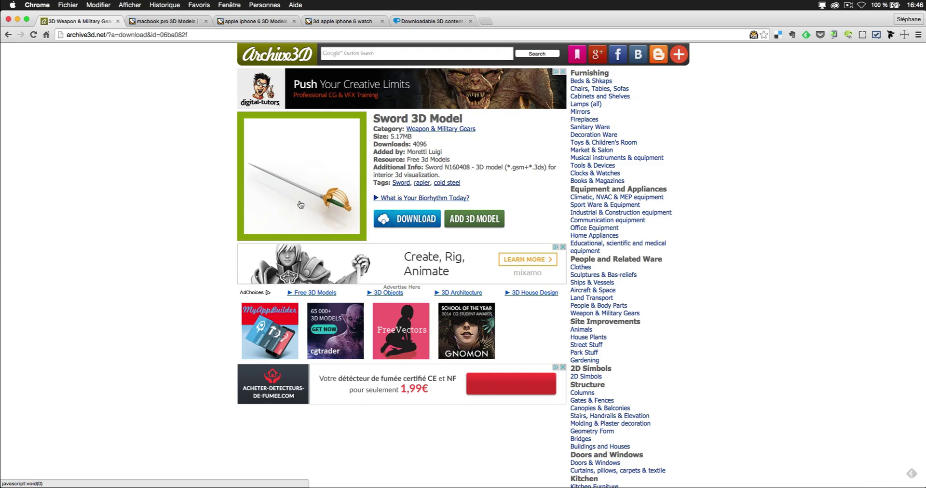
pyautogui.click(178, 22)
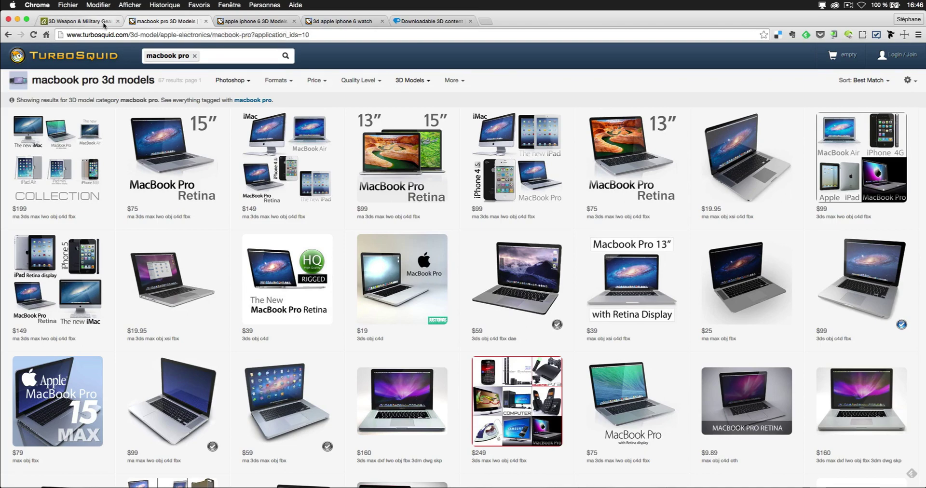
pyautogui.click(73, 23)
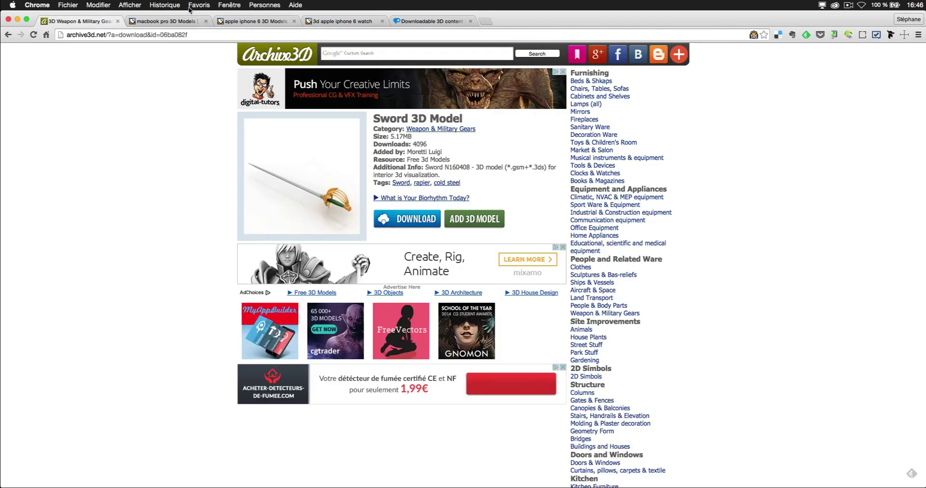
pyautogui.click(180, 21)
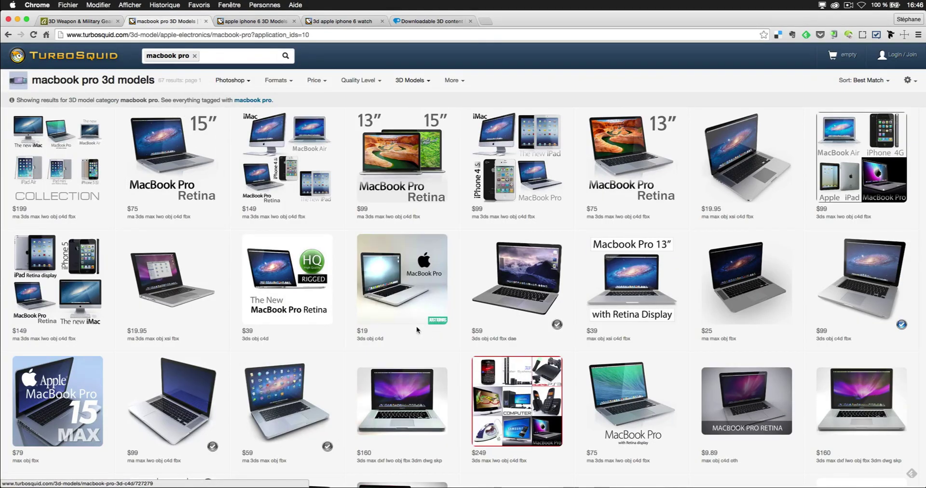
pyautogui.moveTo(395, 315)
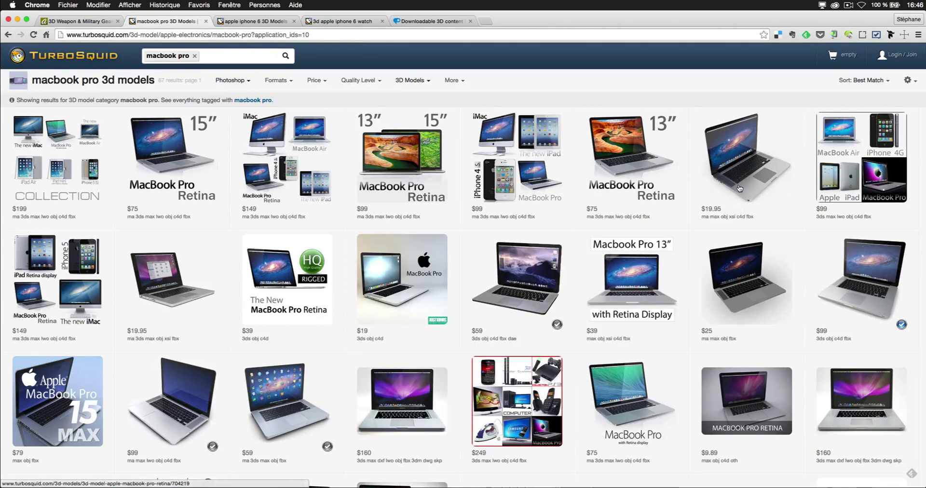
pyautogui.moveTo(740, 188)
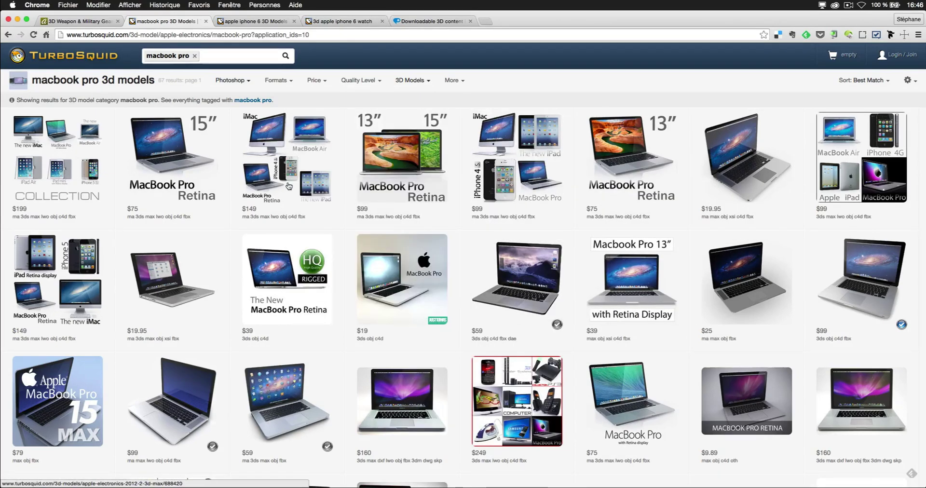
pyautogui.moveTo(289, 187)
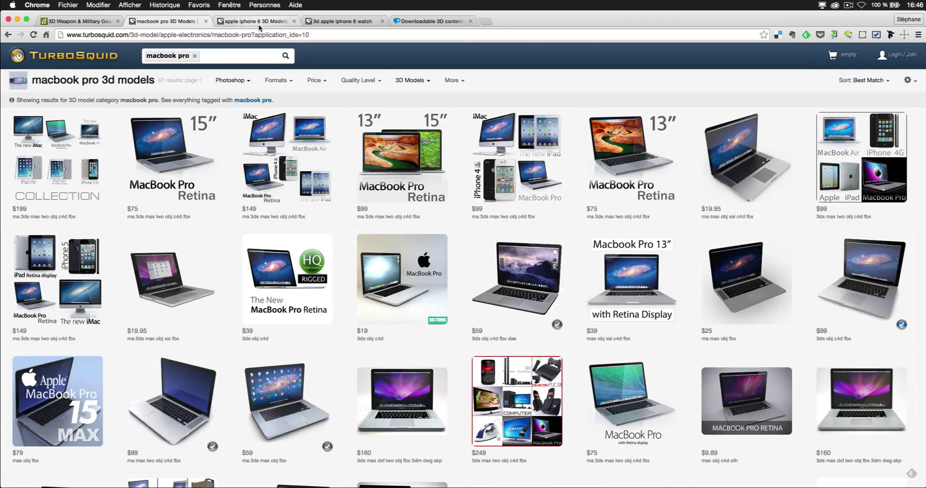
pyautogui.press('super+Tab')
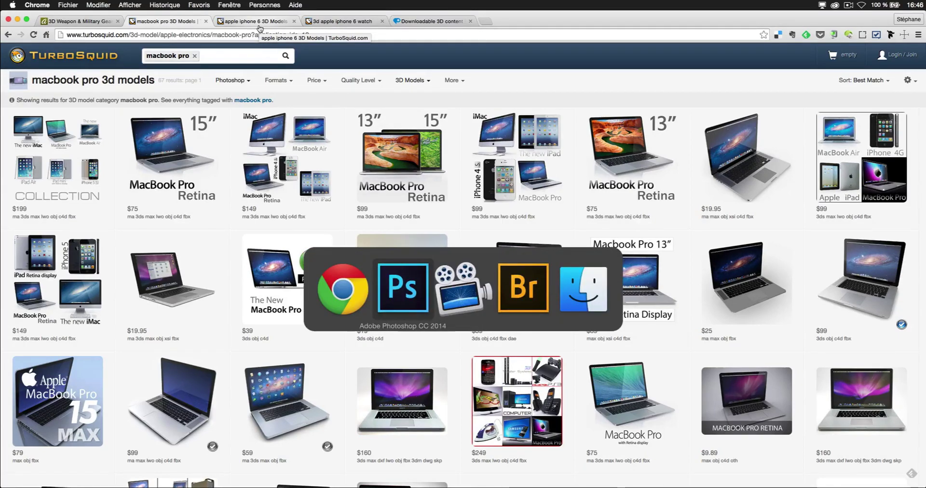
pyautogui.press('Escape')
# Step: Open Archive3D's Chairs, Tables, Sofas category in a new tab and check the green armchair model's file formats
pyautogui.click(98, 22)
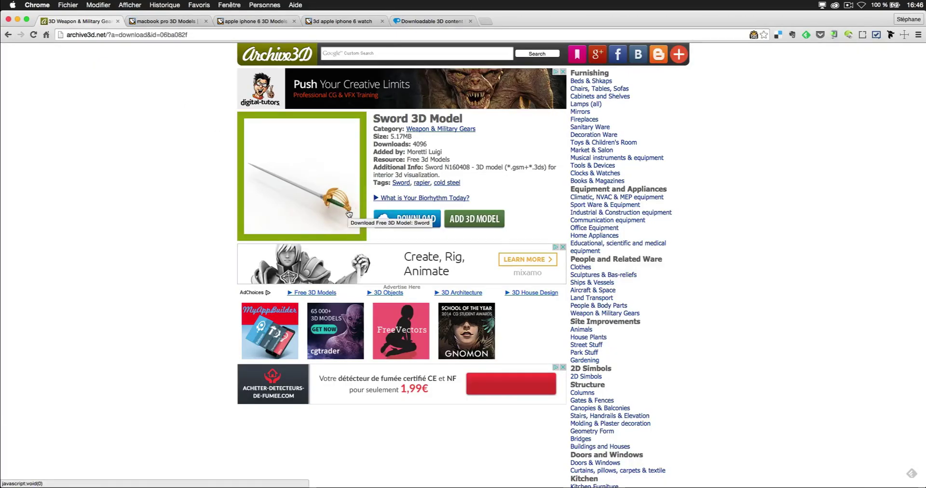
pyautogui.keyDown('super'); pyautogui.click(586, 90); pyautogui.keyUp('super')
pyautogui.click(160, 22)
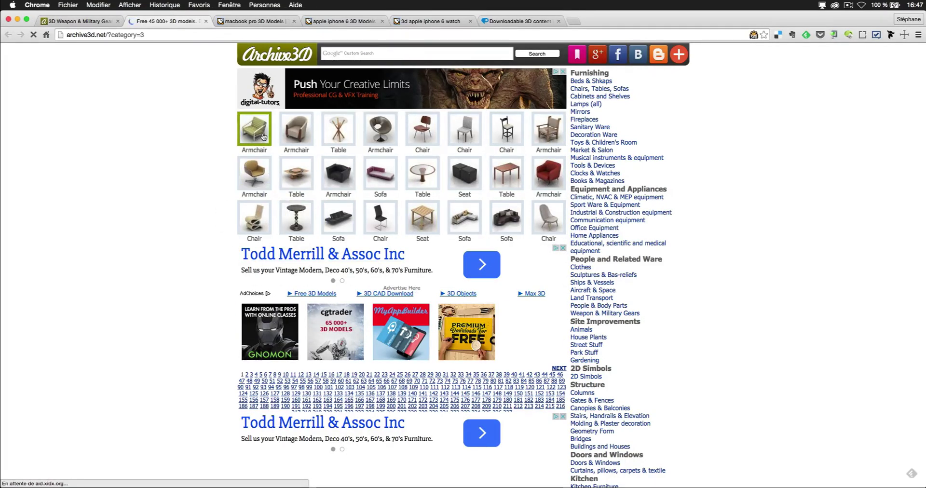
pyautogui.click(264, 136)
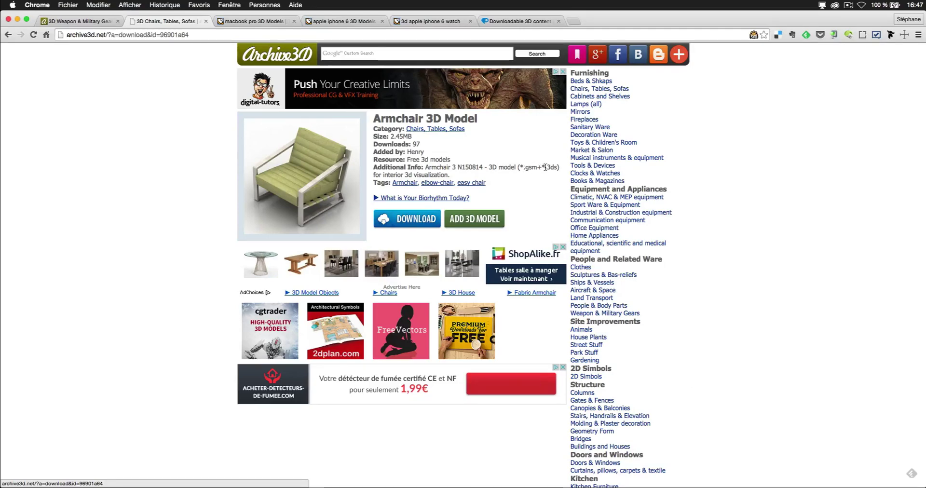
pyautogui.moveTo(537, 167)
pyautogui.mouseDown()
pyautogui.moveTo(525, 168)
pyautogui.moveTo(535, 168)
pyautogui.mouseUp()
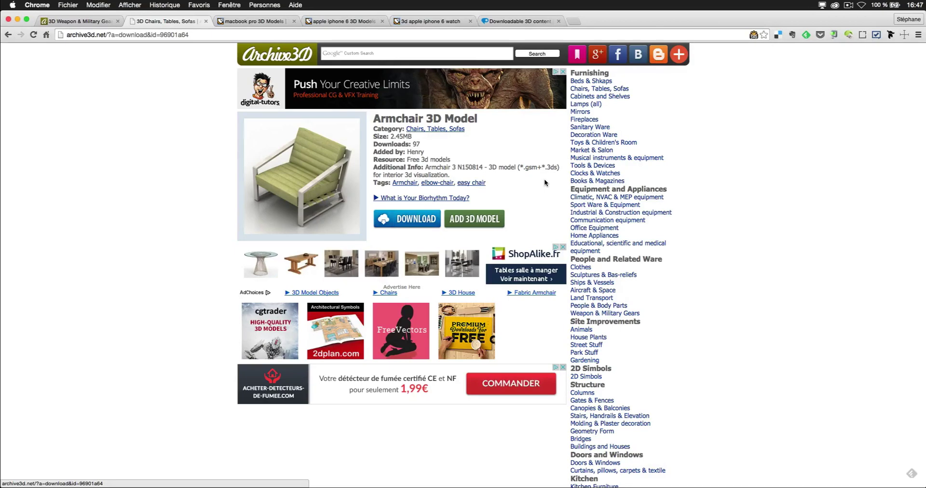
# Step: Switch to Photoshop and create a new blank document with the preset settings
pyautogui.press('super+Tab')
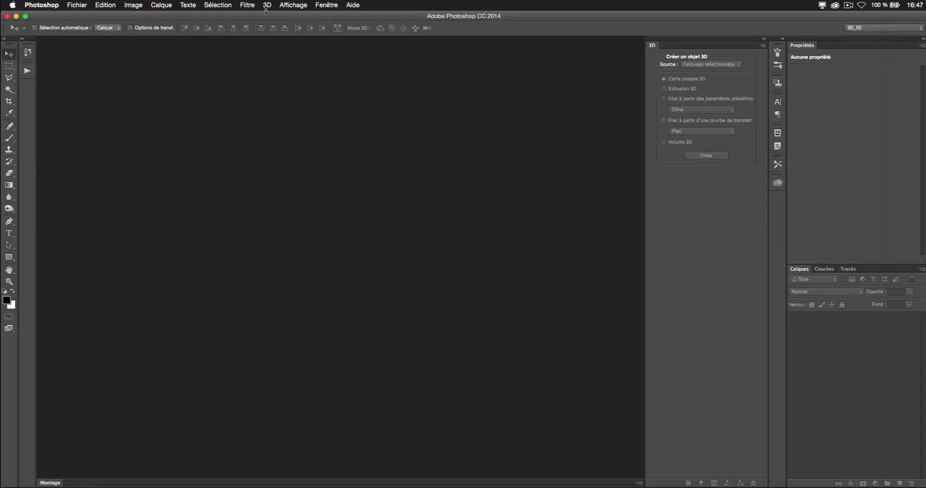
pyautogui.click(267, 5)
pyautogui.click(237, 66)
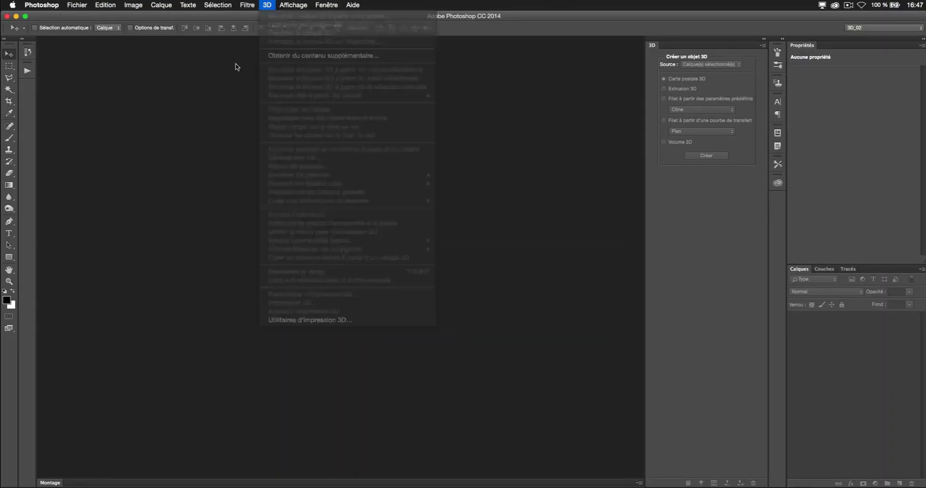
pyautogui.press('super+n')
pyautogui.press('Return')
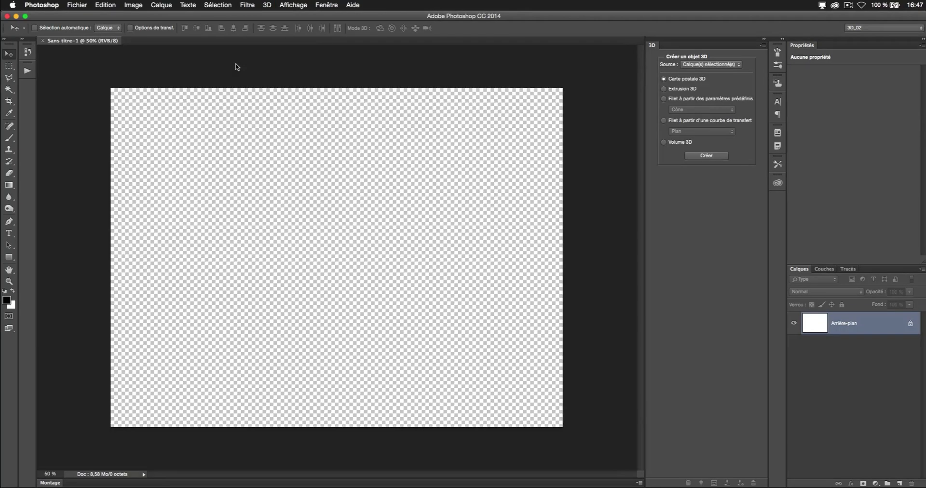
# Step: Check which 3D file formats are supported when creating a new 3D layer from a file
pyautogui.click(268, 6)
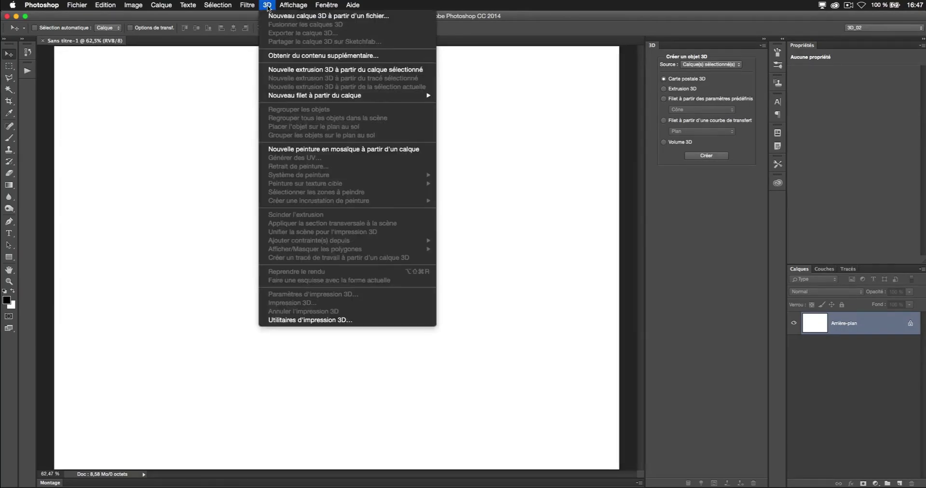
pyautogui.click(276, 16)
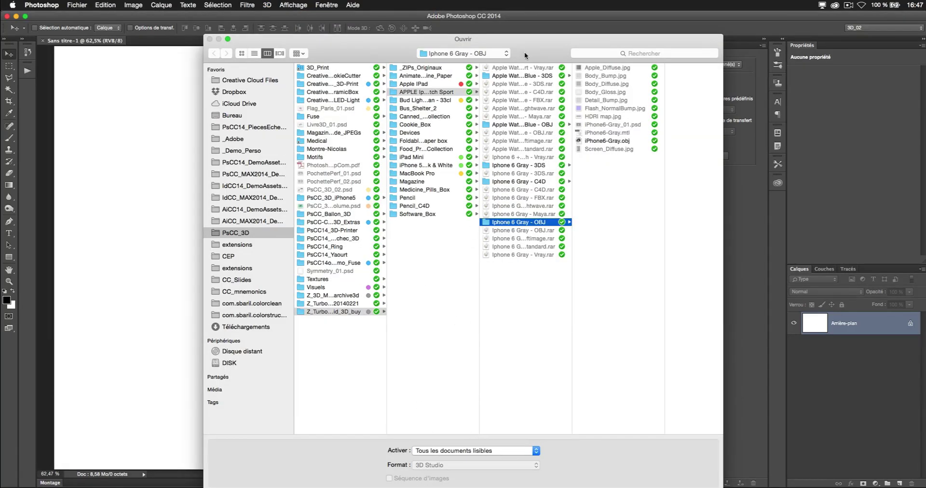
pyautogui.moveTo(527, 48); pyautogui.dragTo(504, 25)
pyautogui.click(482, 427)
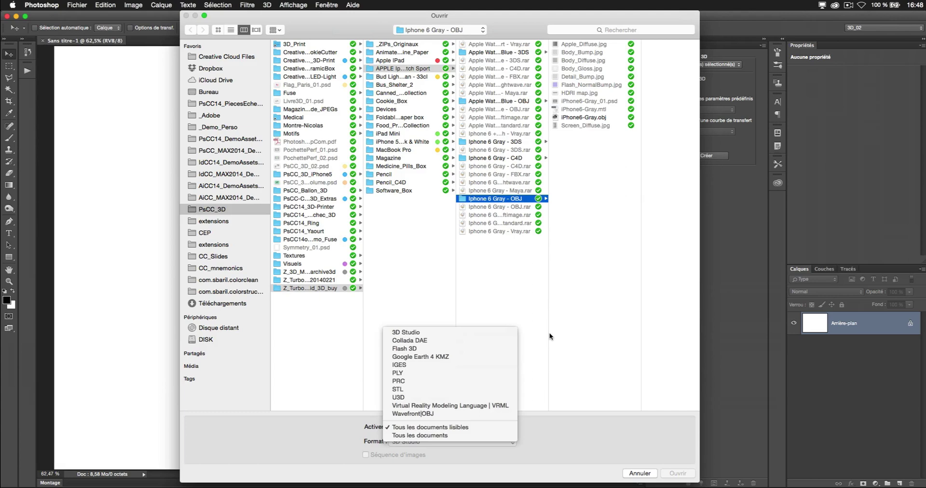
pyautogui.click(661, 123)
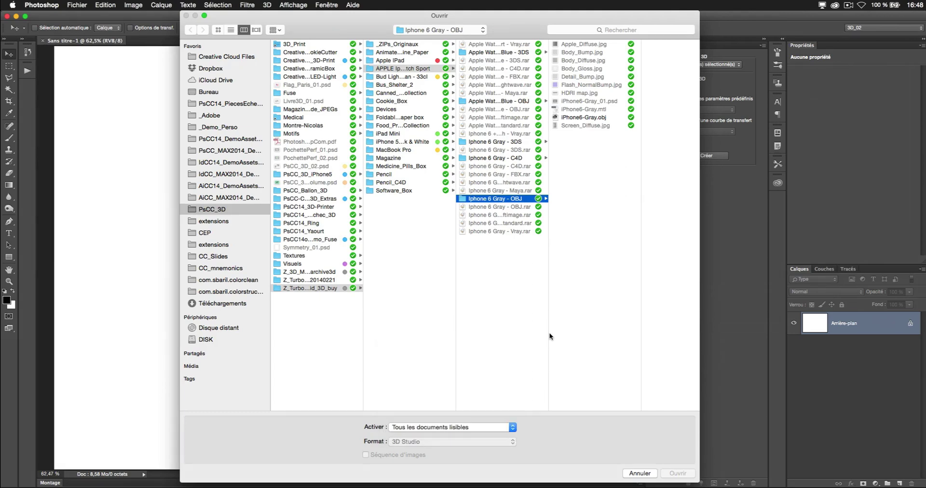
pyautogui.press('Escape')
# Step: Switch to Adobe Bridge and preview Sword_N160408_01.psd full screen
pyautogui.press('super+Tab')
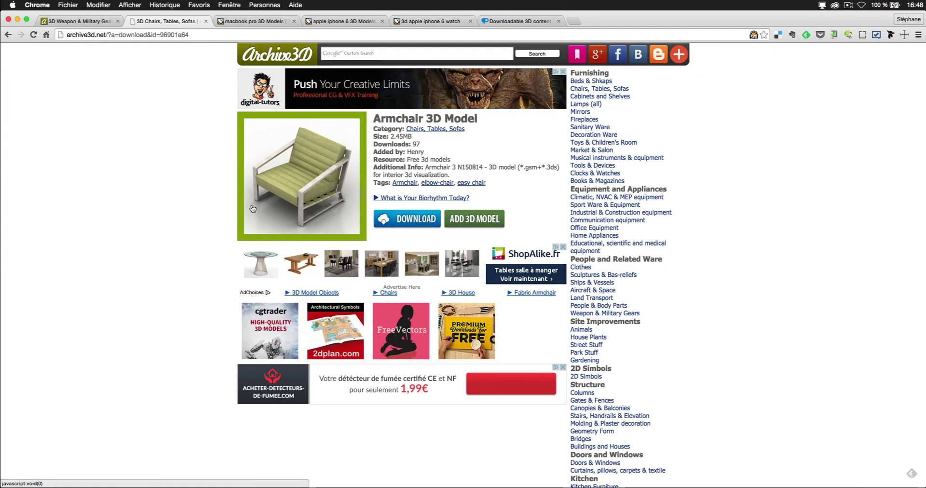
pyautogui.press('super+Tab')
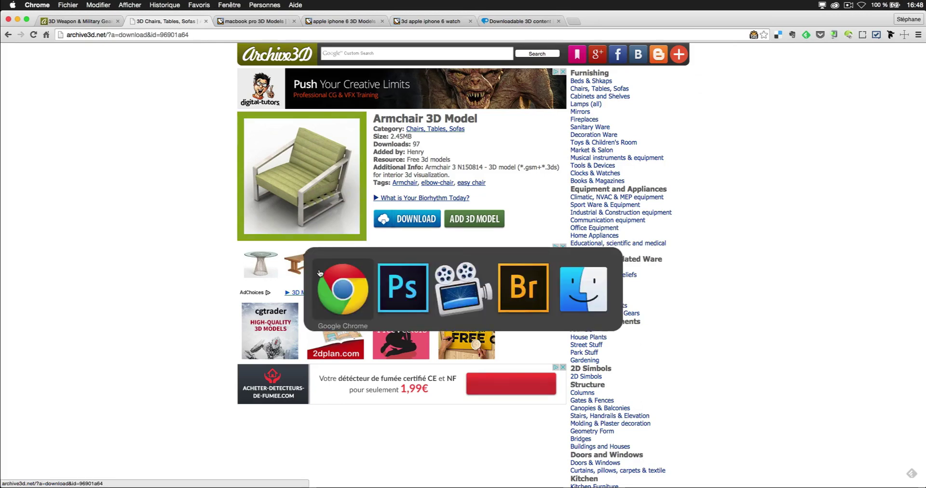
pyautogui.click(510, 304)
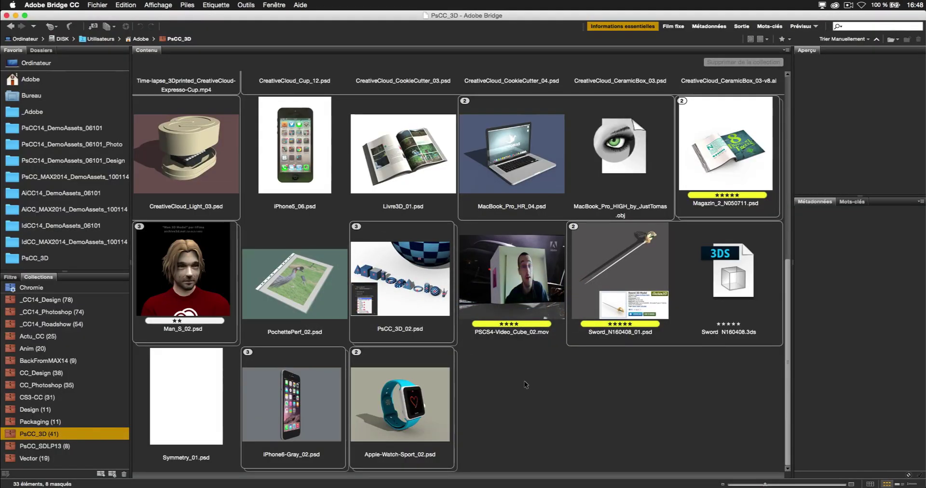
pyautogui.click(615, 297)
pyautogui.press('space')
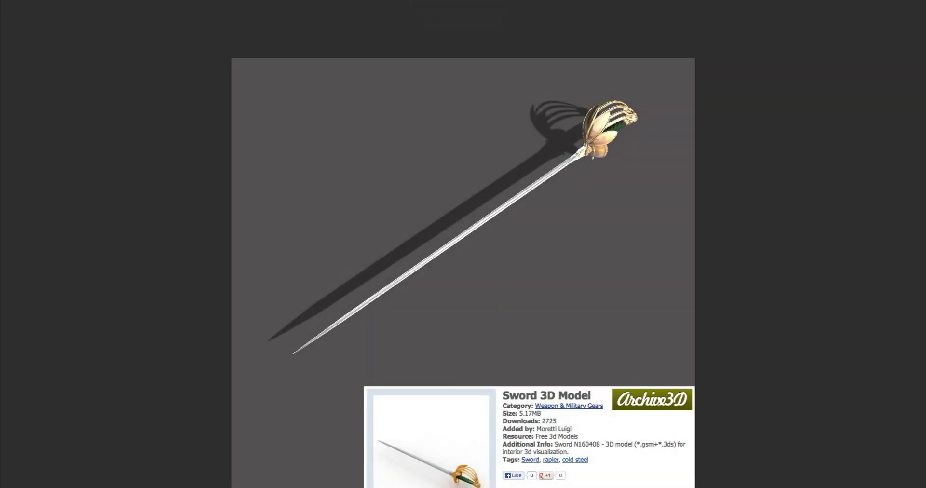
pyautogui.press('space')
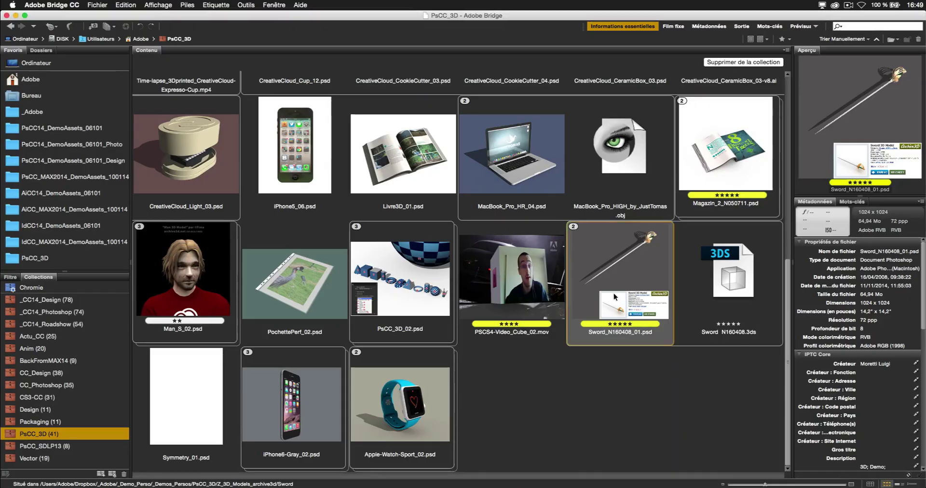
# Step: Open Sword N160408.3ds from Bridge in Photoshop and check the available 3D scene units
pyautogui.click(732, 269)
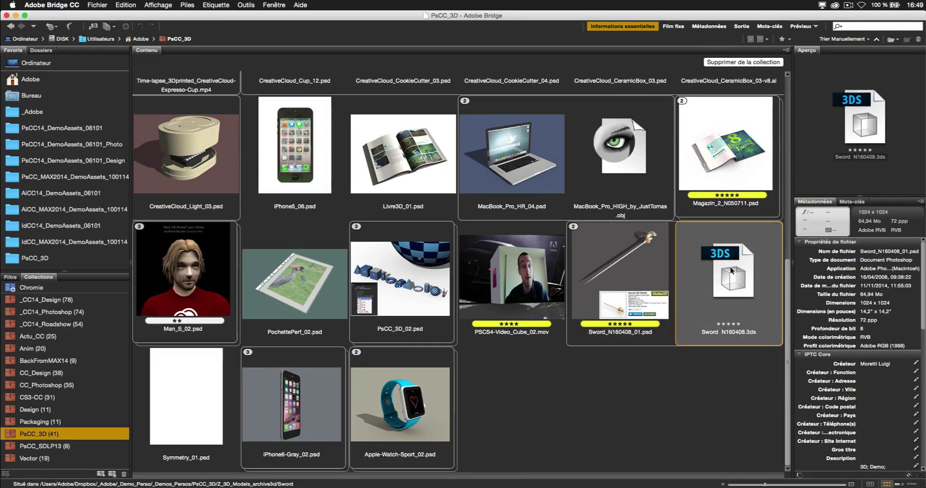
pyautogui.moveTo(731, 268); pyautogui.dragTo(499, 458)
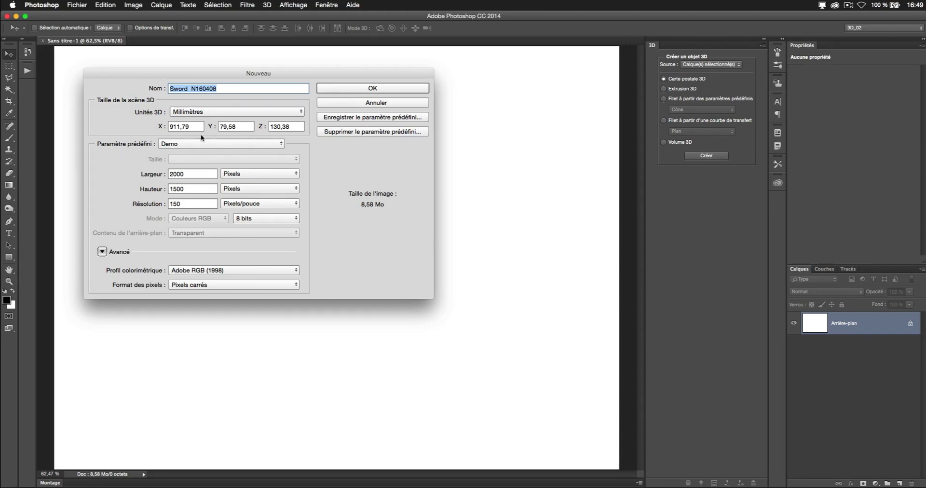
pyautogui.click(184, 113)
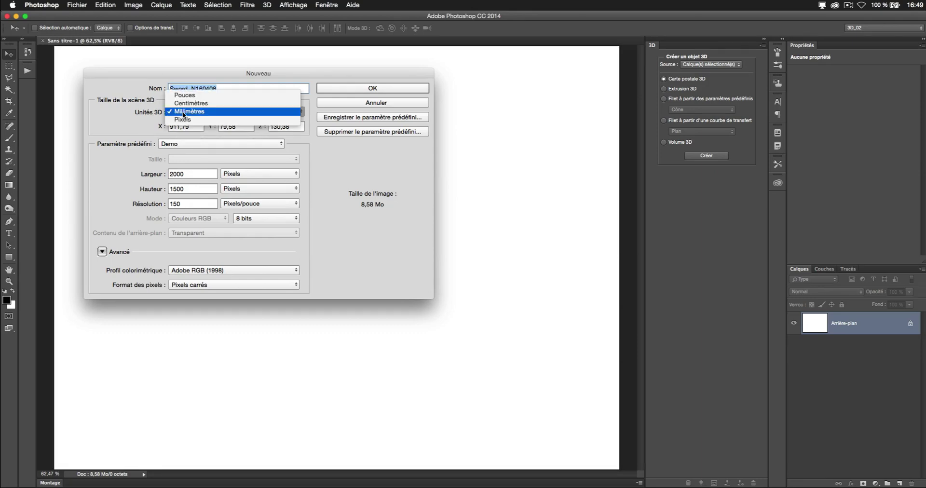
pyautogui.click(183, 113)
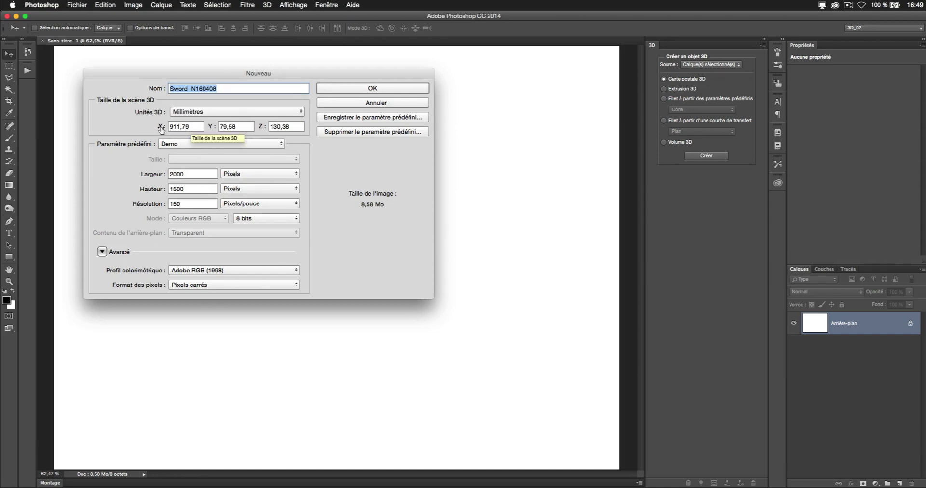
# Step: Set the 3D scene units to Centimètres and the X size to 70, and create the sword document
pyautogui.click(203, 112)
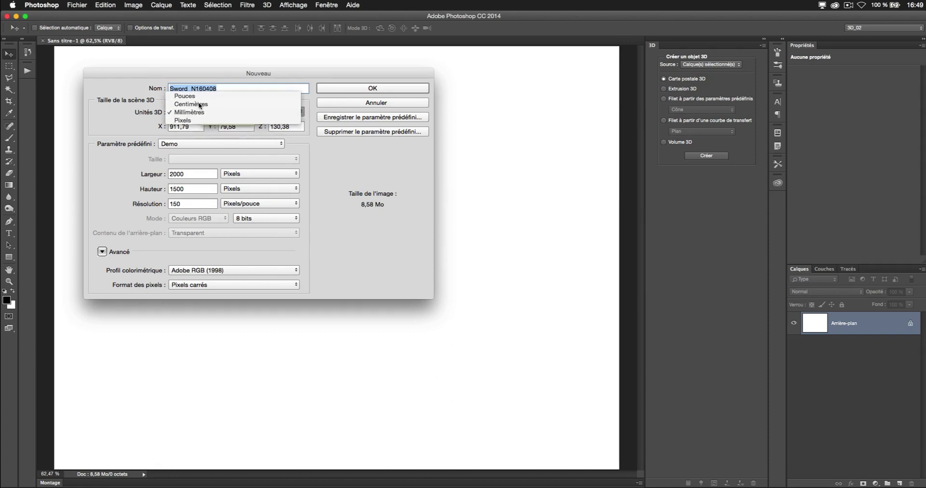
pyautogui.click(193, 103)
pyautogui.press('Tab')
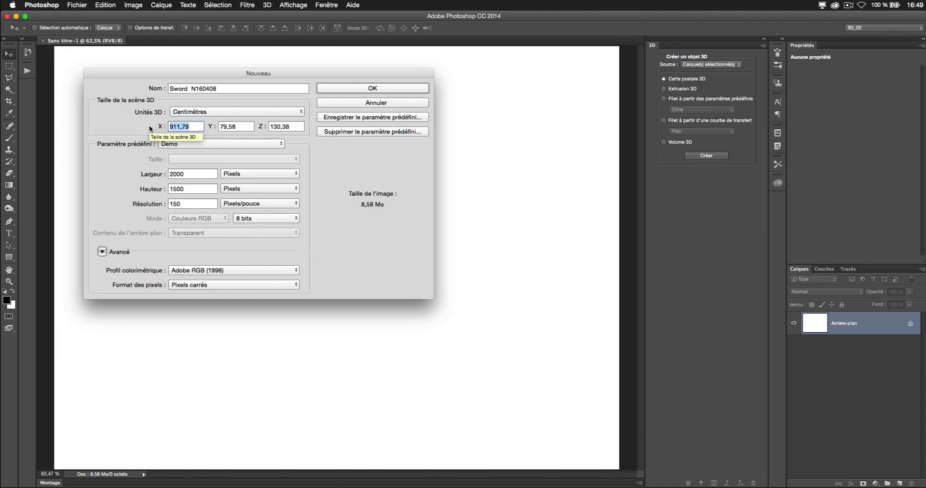
pyautogui.write('7')
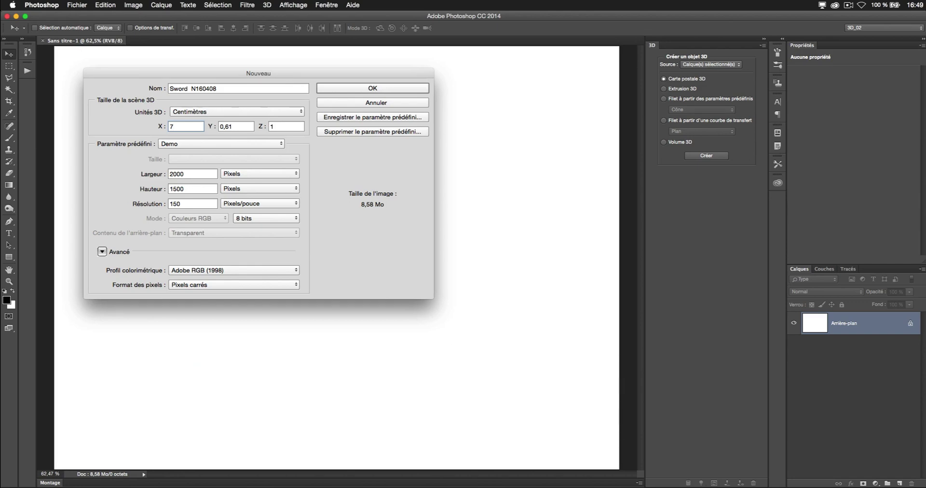
pyautogui.write('0')
pyautogui.press('Return')
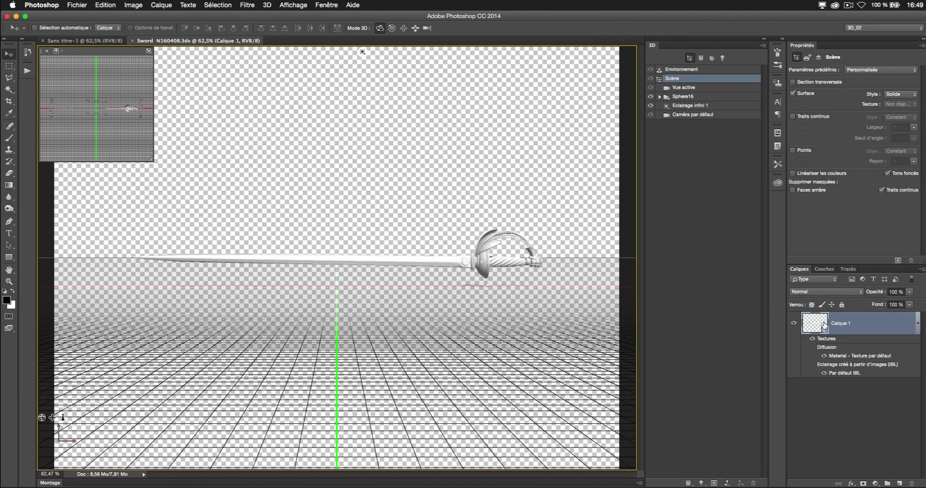
# Step: Rename both the layer Calque 1 and the 3D group Sphere16 as Sword
pyautogui.doubleClick(842, 325)
pyautogui.write('Swo')
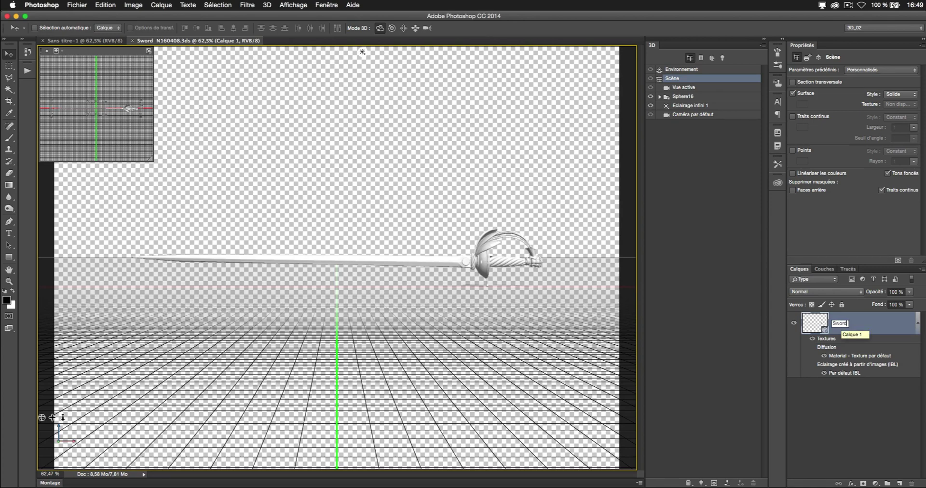
pyautogui.write('rd')
pyautogui.press('Return')
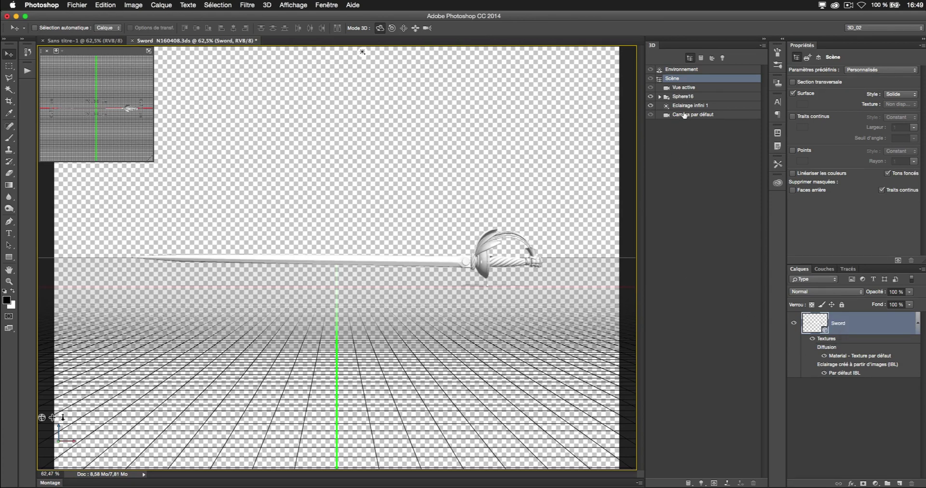
pyautogui.doubleClick(680, 96)
pyautogui.write('Sword')
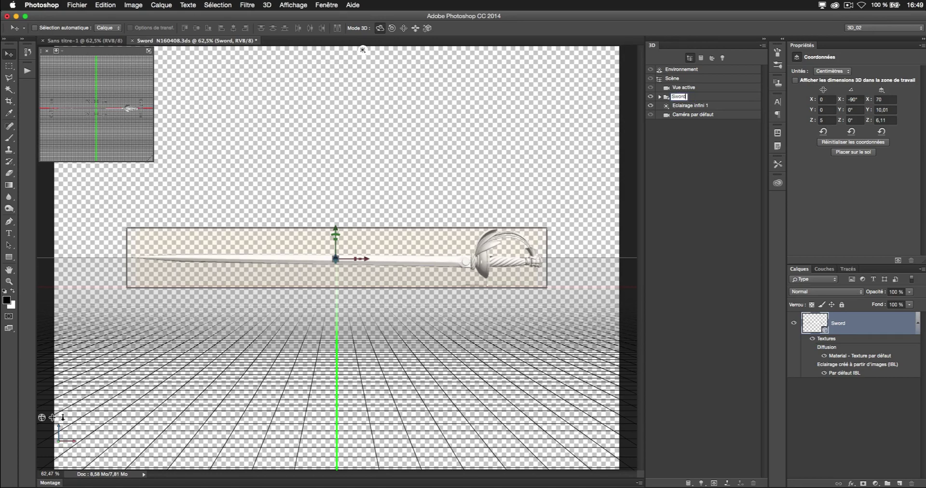
pyautogui.press('Return')
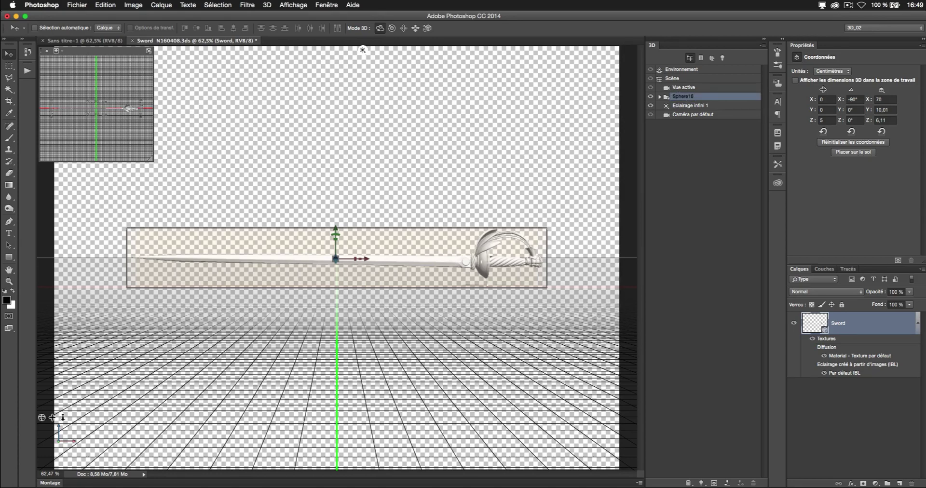
# Step: Add a dark blue solid-colour fill layer named Fond and place it below the Sword layer
pyautogui.click(167, 6)
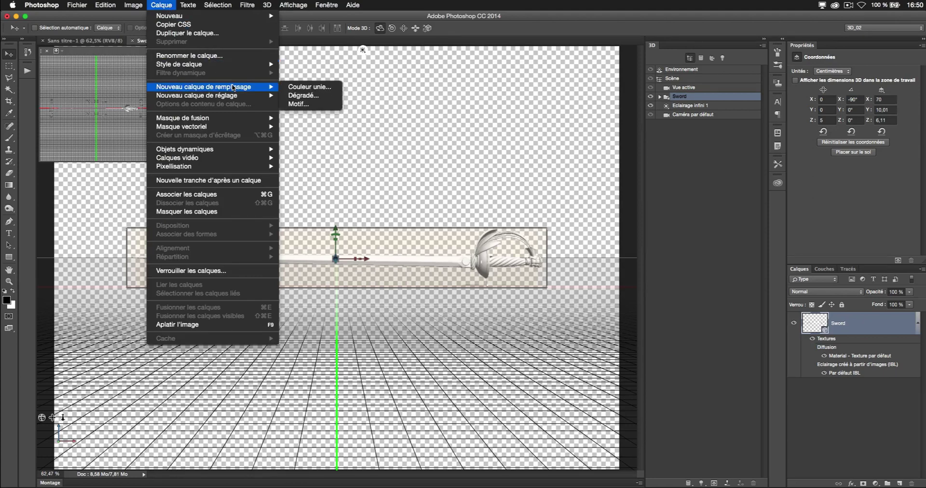
pyautogui.click(300, 87)
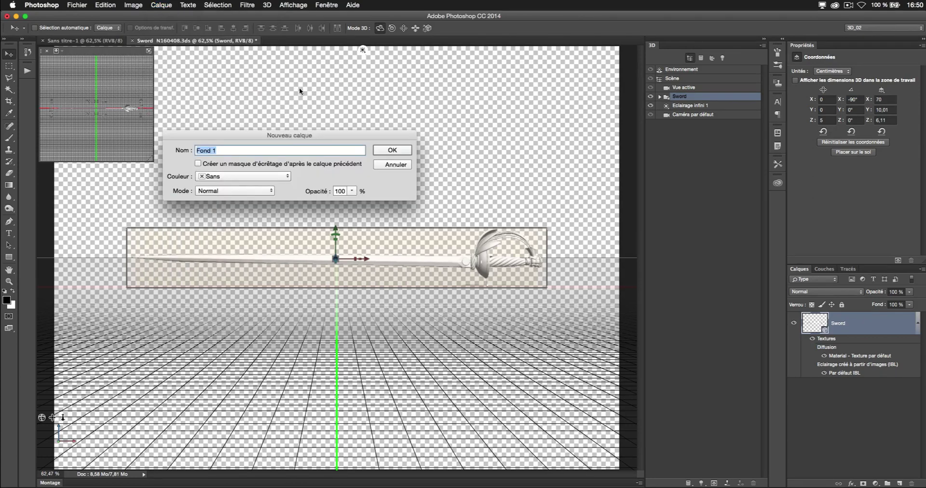
pyautogui.click(215, 150)
pyautogui.press('Return')
pyautogui.click(497, 167)
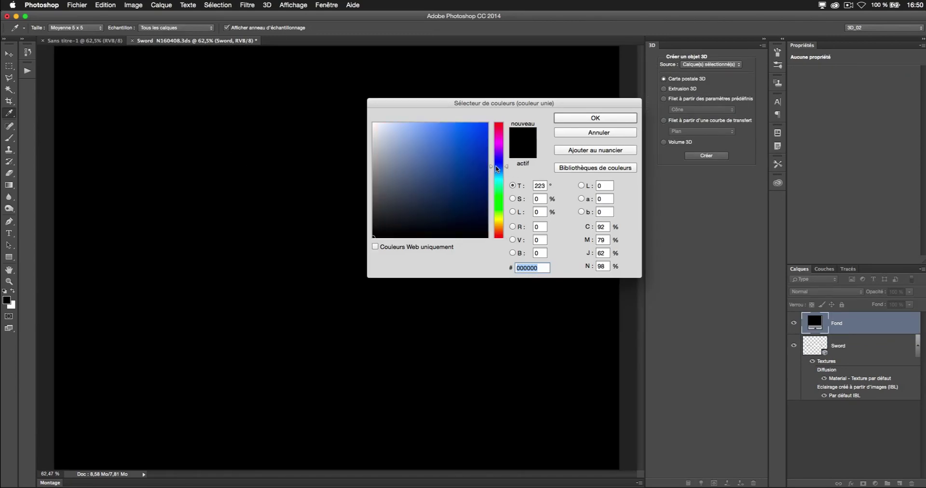
pyautogui.click(405, 186)
pyautogui.press('Return')
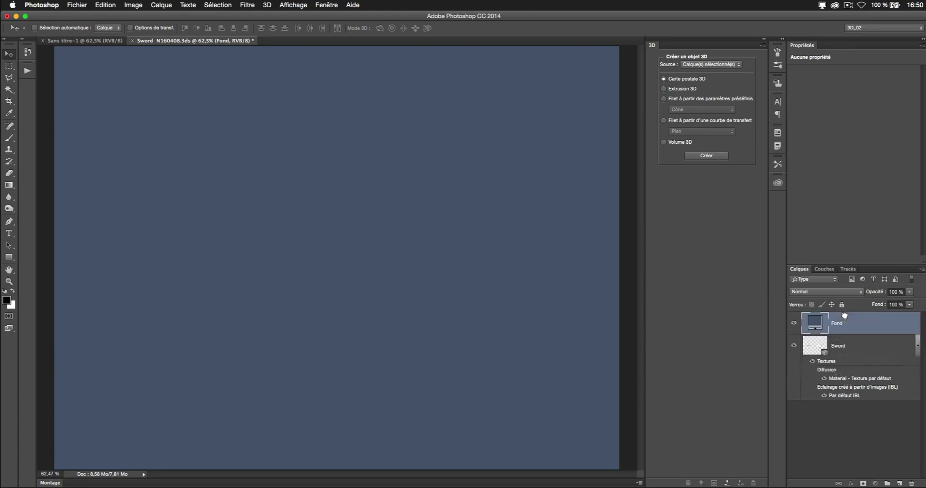
pyautogui.moveTo(845, 315); pyautogui.dragTo(814, 359)
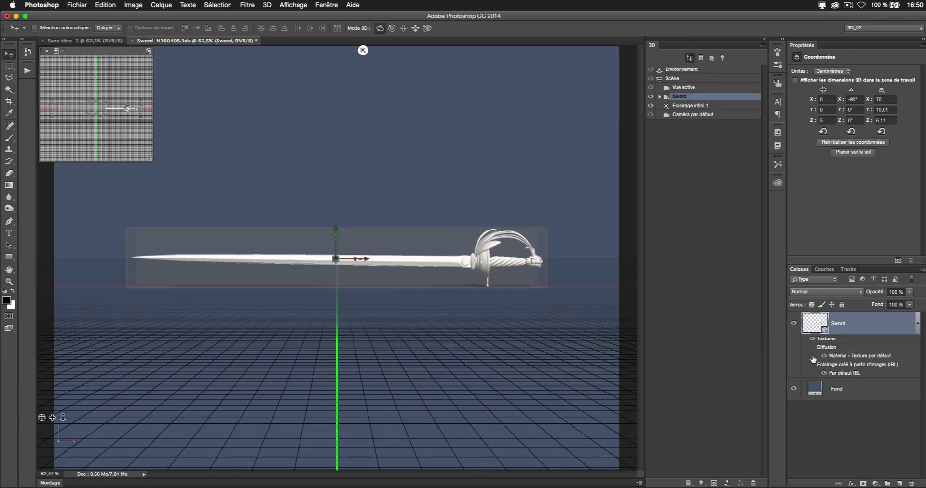
# Step: Change the fill colour of the Fond layer to the blue-grey 6e727b
pyautogui.doubleClick(816, 392)
pyautogui.click(408, 169)
pyautogui.click(392, 157)
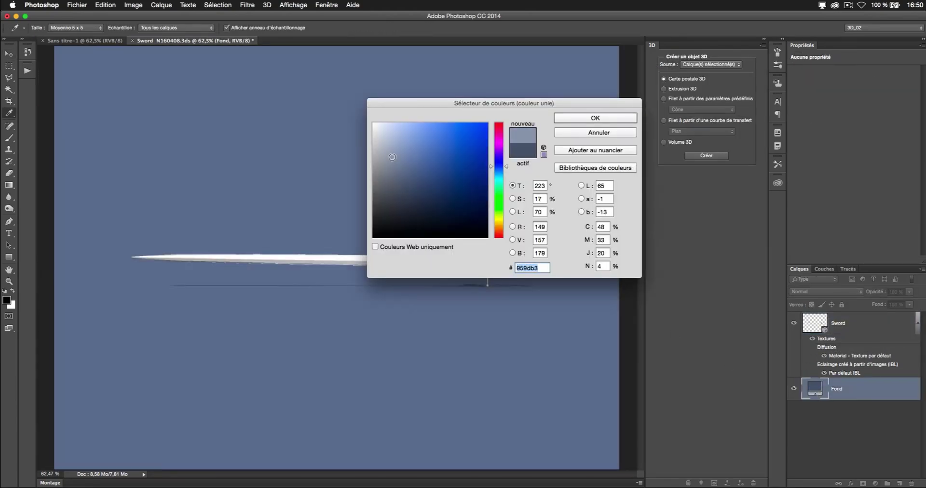
pyautogui.click(394, 151)
pyautogui.click(385, 182)
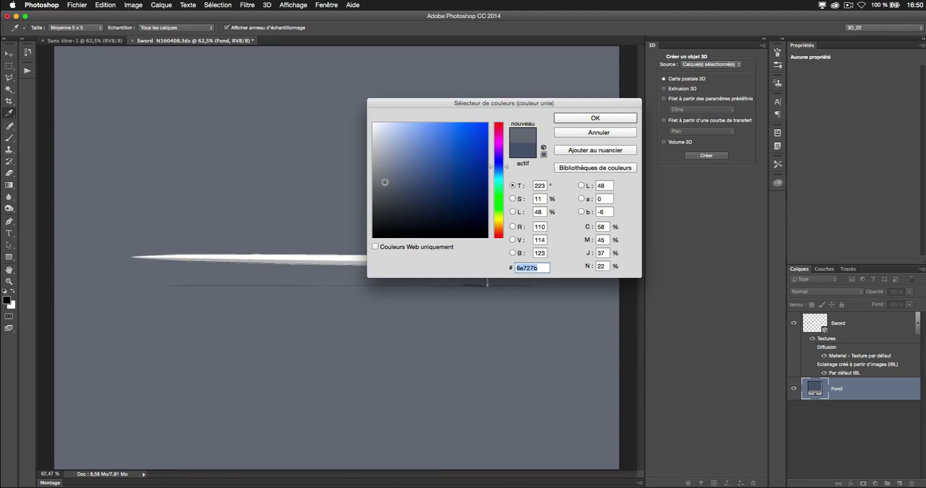
pyautogui.press('Return')
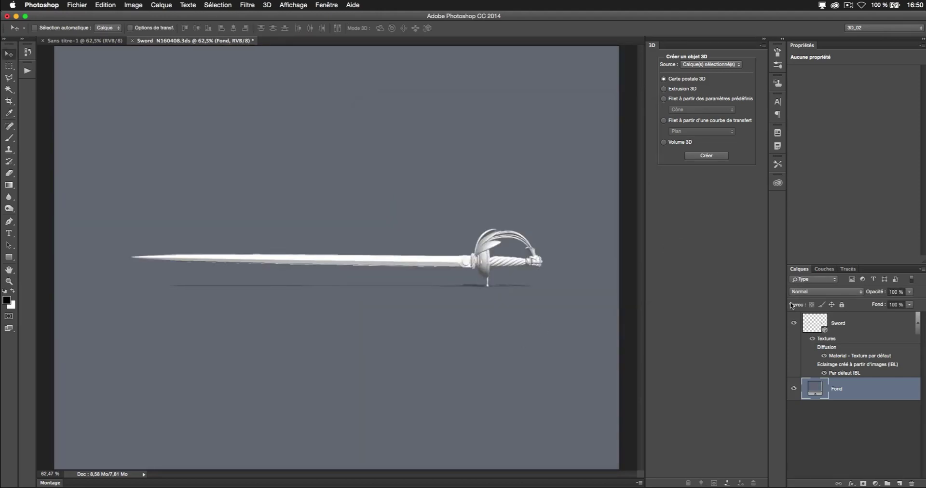
# Step: On the Sword layer, orbit and dolly the 3D camera to frame the hilt closely at an angle from above
pyautogui.click(842, 326)
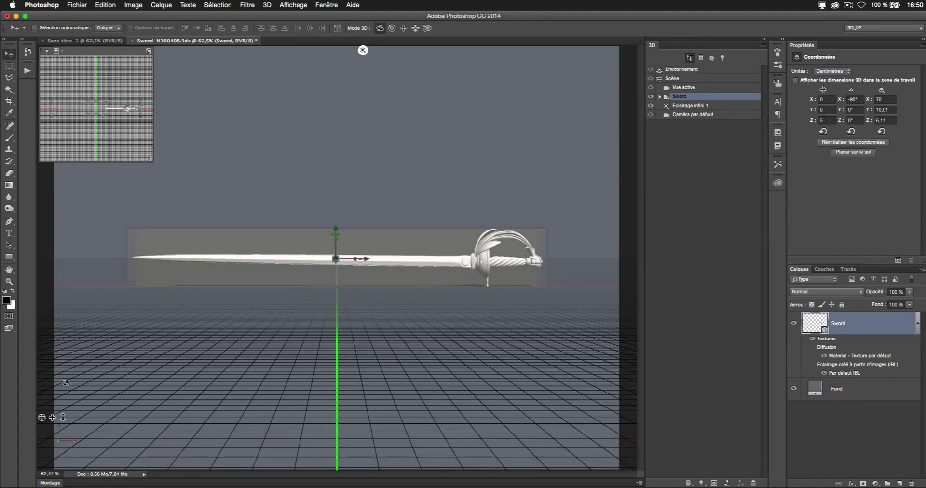
pyautogui.moveTo(363, 50); pyautogui.dragTo(632, 138)
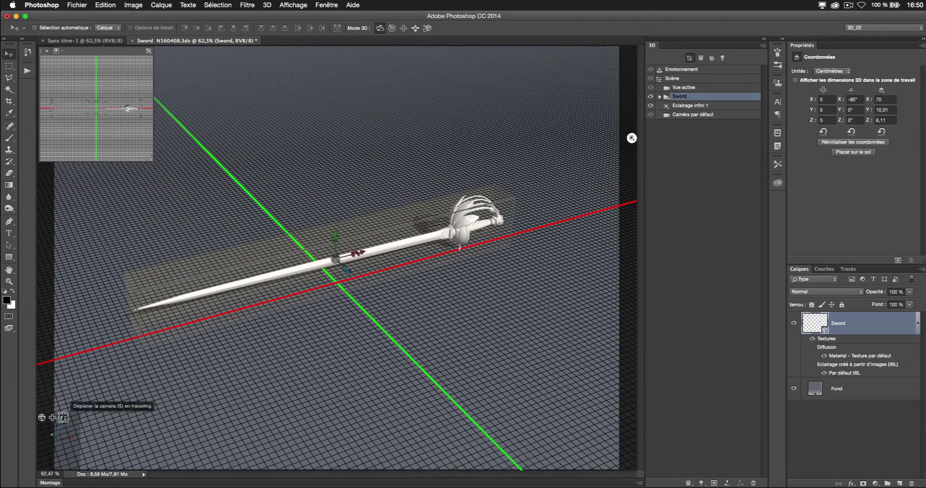
pyautogui.moveTo(64, 417); pyautogui.dragTo(13, 423)
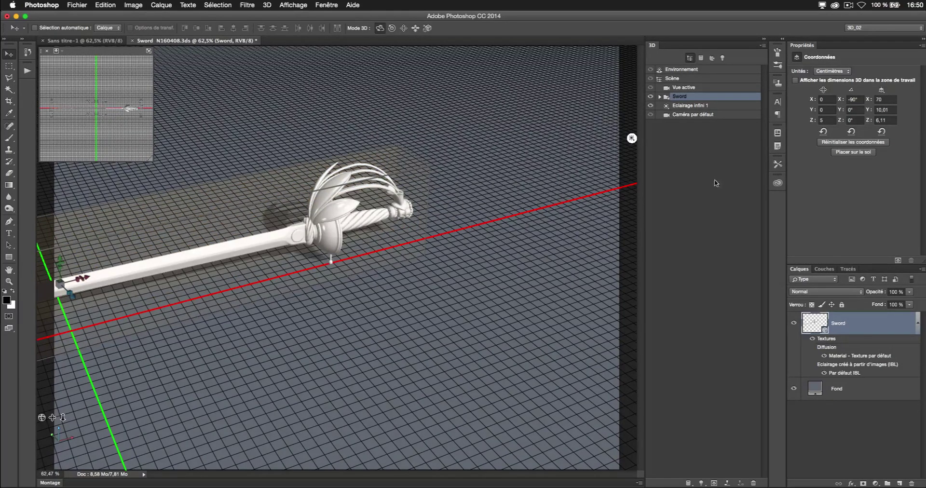
# Step: Expand the Sword group and toggle the visibility of sub01, sub02 and sub03 to examine which parts each mesh contains
pyautogui.click(661, 96)
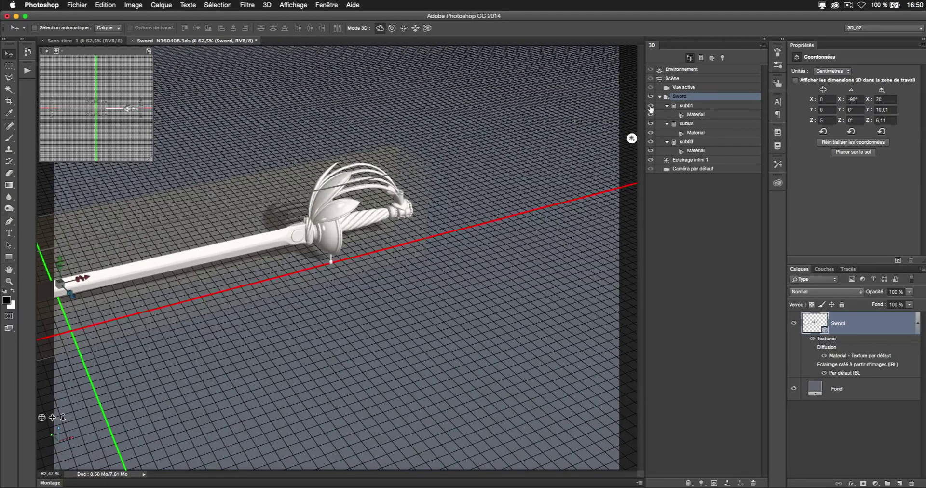
pyautogui.click(651, 105)
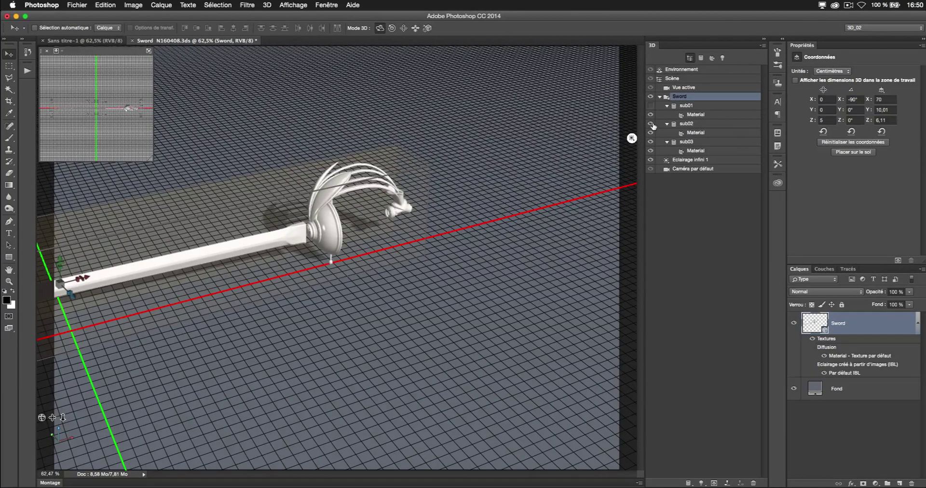
pyautogui.click(650, 123)
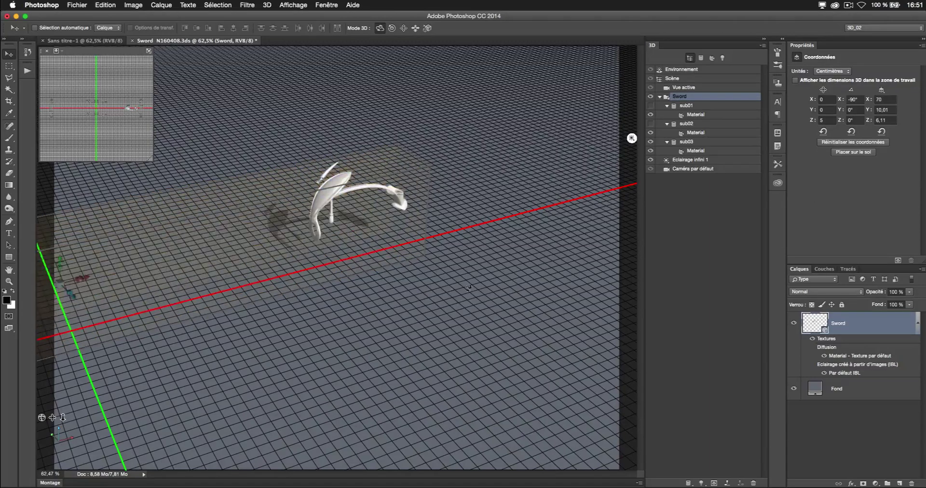
pyautogui.click(687, 142)
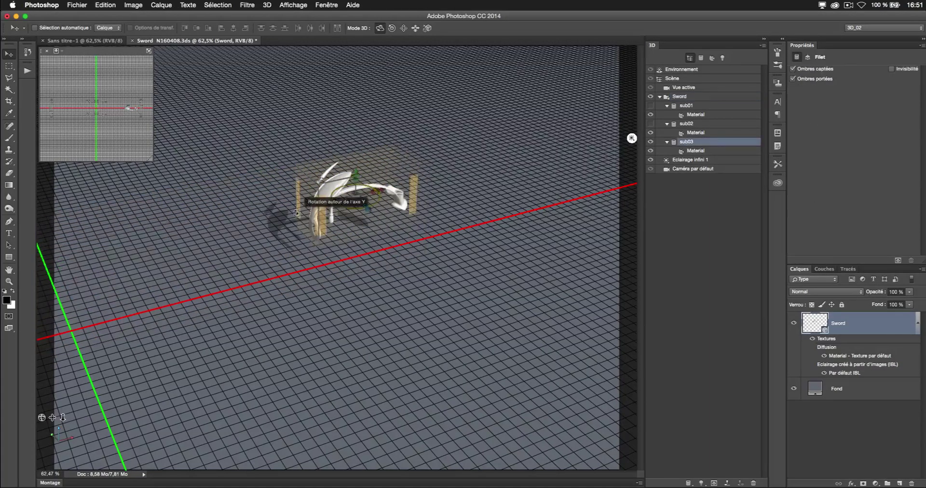
pyautogui.click(650, 124)
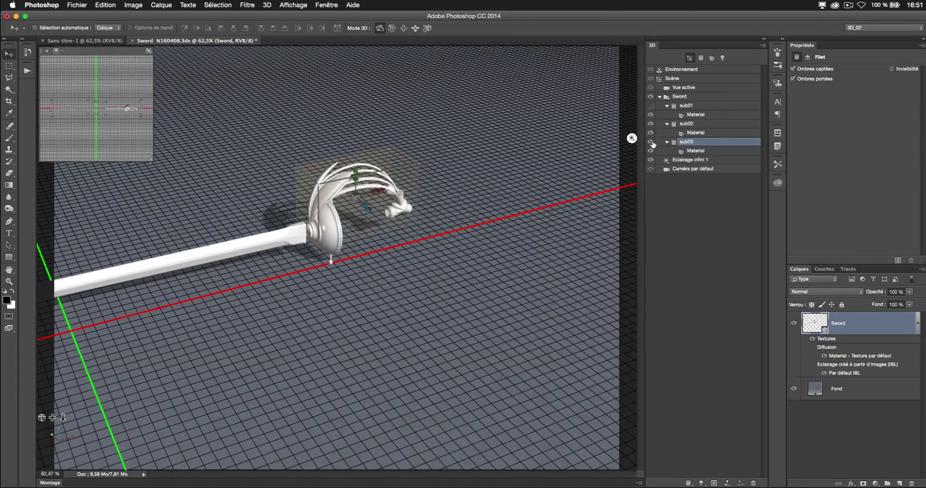
pyautogui.click(651, 142)
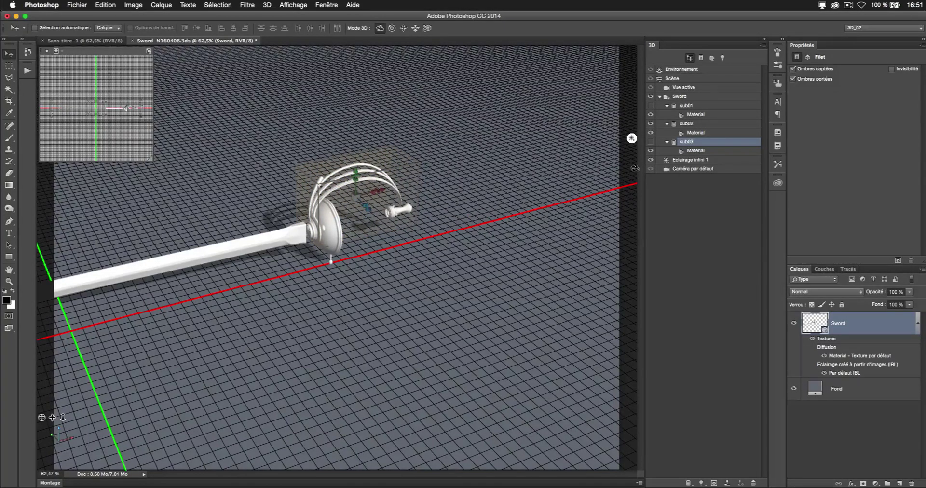
pyautogui.click(650, 141)
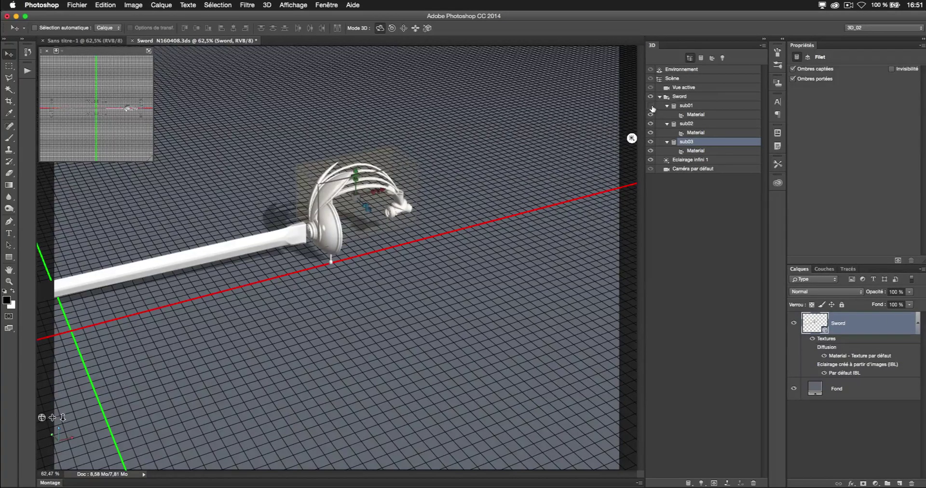
pyautogui.click(652, 106)
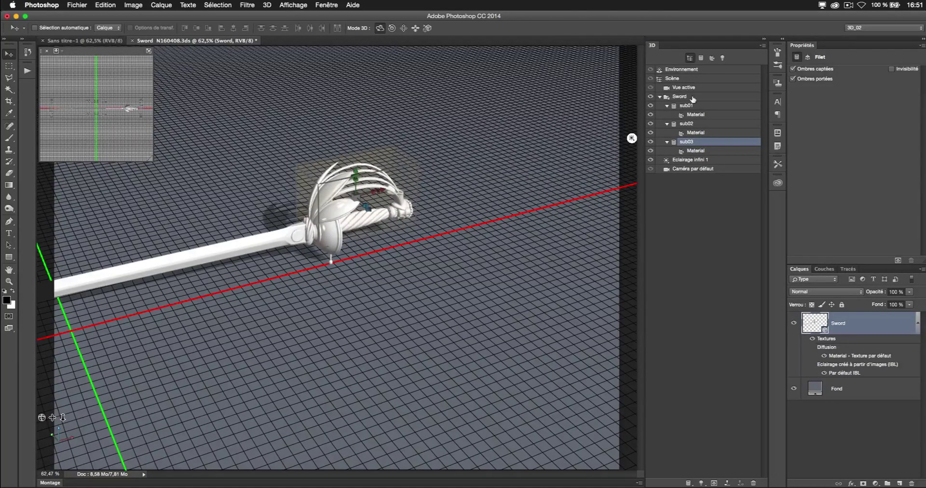
# Step: Unify the sword scene for 3D printing into a single mesh and material
pyautogui.click(268, 6)
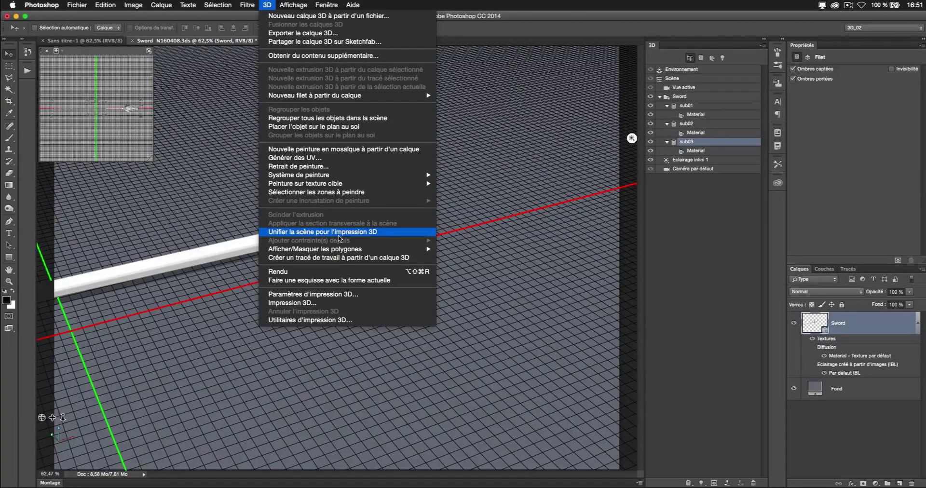
pyautogui.click(340, 232)
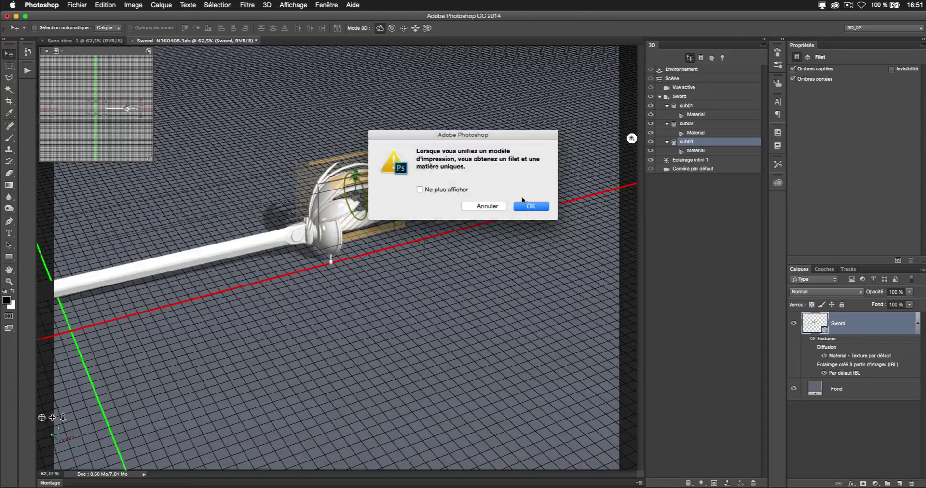
pyautogui.click(526, 207)
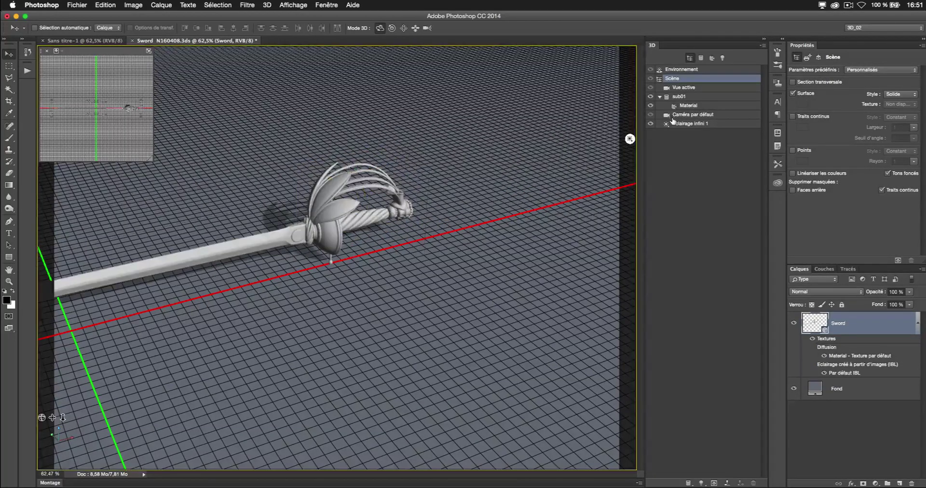
# Step: Examine the unified sub01 mesh and its UV overlays around the hilt using the Brush tool, and undo the unification
pyautogui.click(686, 97)
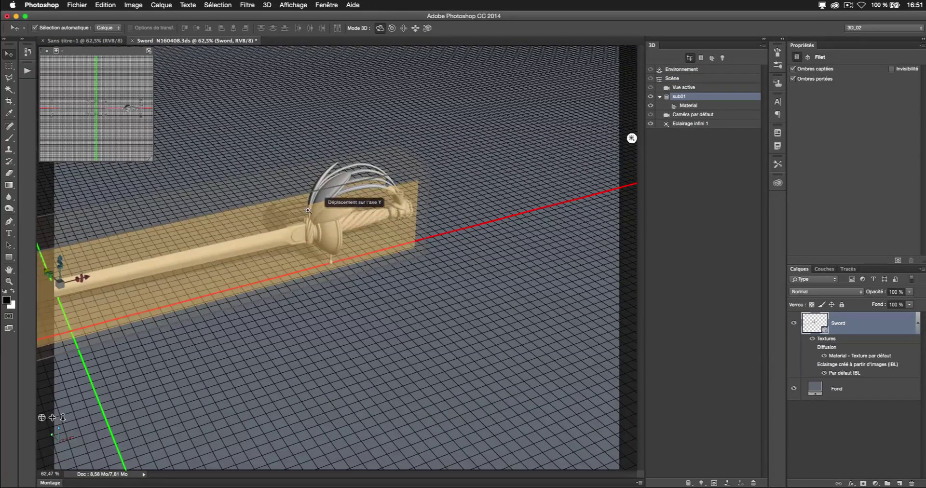
pyautogui.scroll(5, 308, 210)
pyautogui.scroll(-2, 338, 207)
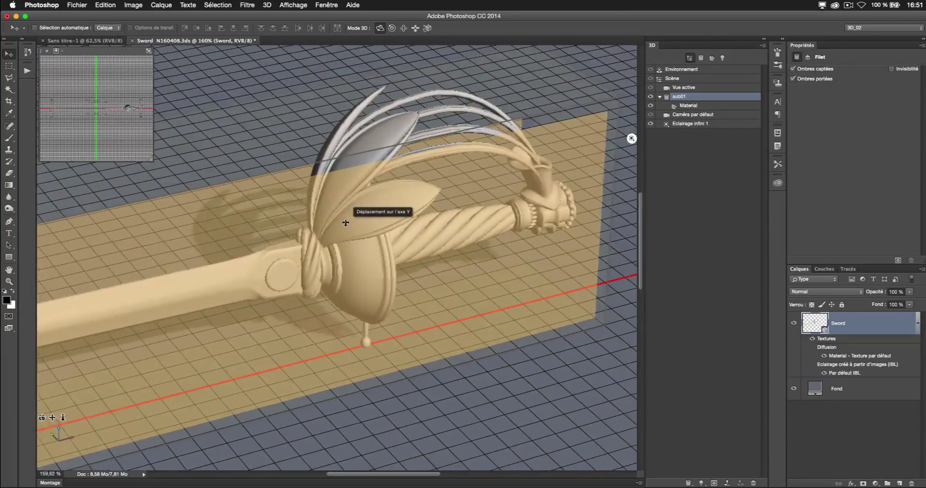
pyautogui.press('b')
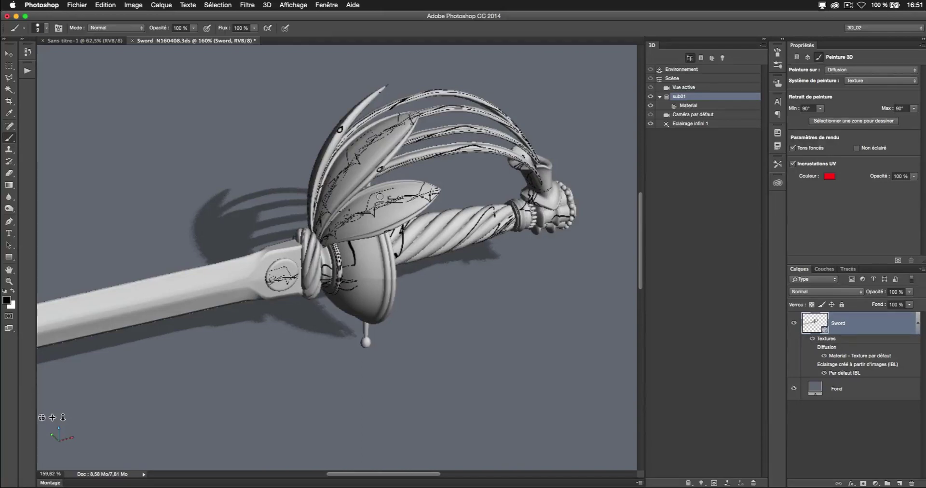
pyautogui.press('super+z')
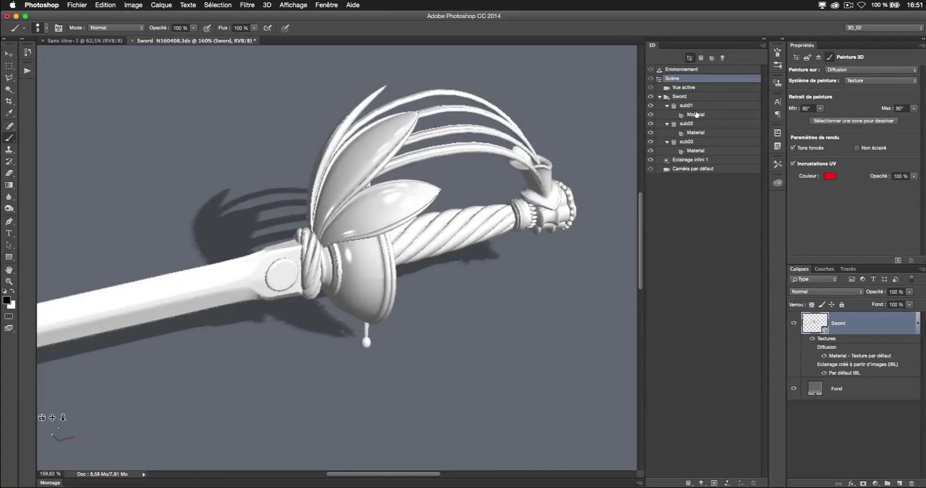
# Step: Compare the material properties of the sub01 and sub02 meshes
pyautogui.click(695, 115)
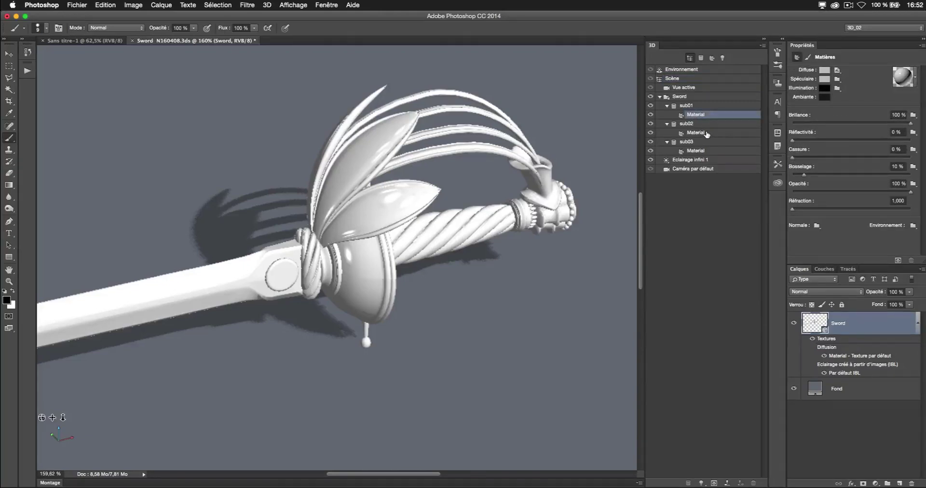
pyautogui.click(707, 135)
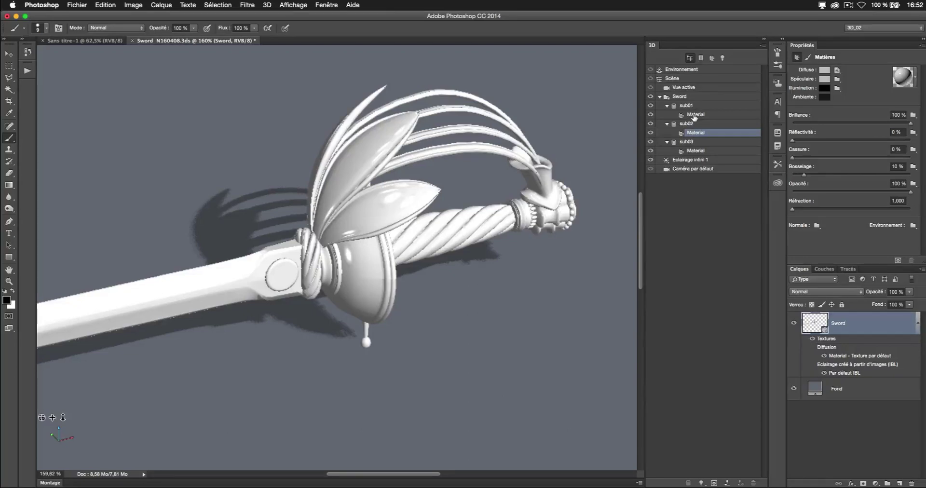
pyautogui.click(696, 114)
pyautogui.click(693, 133)
# Step: Try a muted red diffuse colour on the sub03 material and cancel the change
pyautogui.click(695, 150)
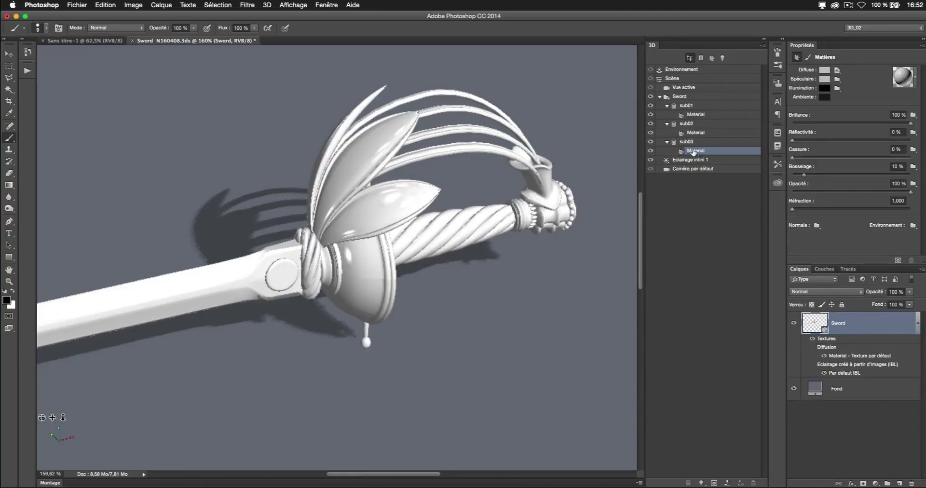
pyautogui.click(829, 72)
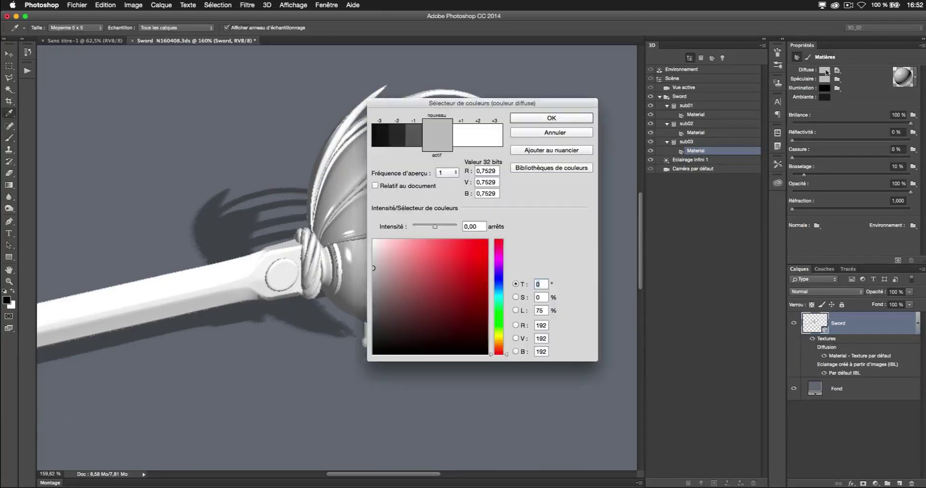
pyautogui.click(439, 277)
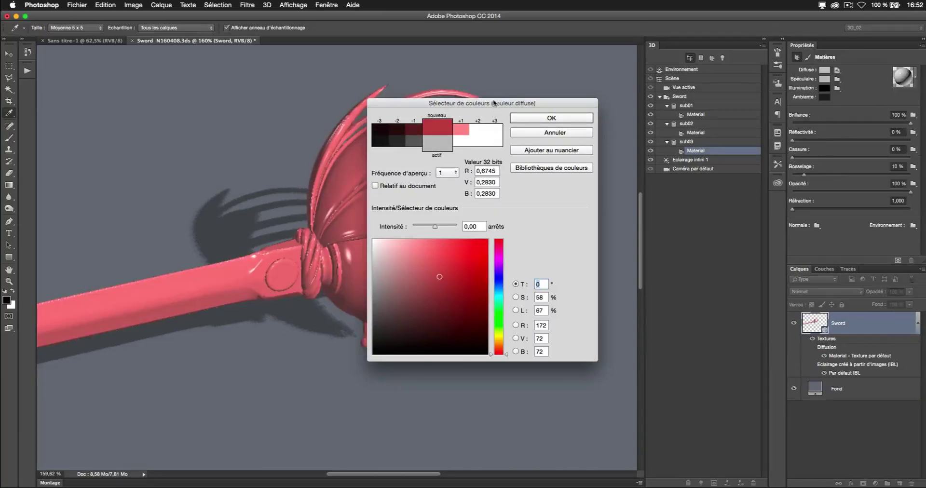
pyautogui.moveTo(499, 106); pyautogui.dragTo(557, 175)
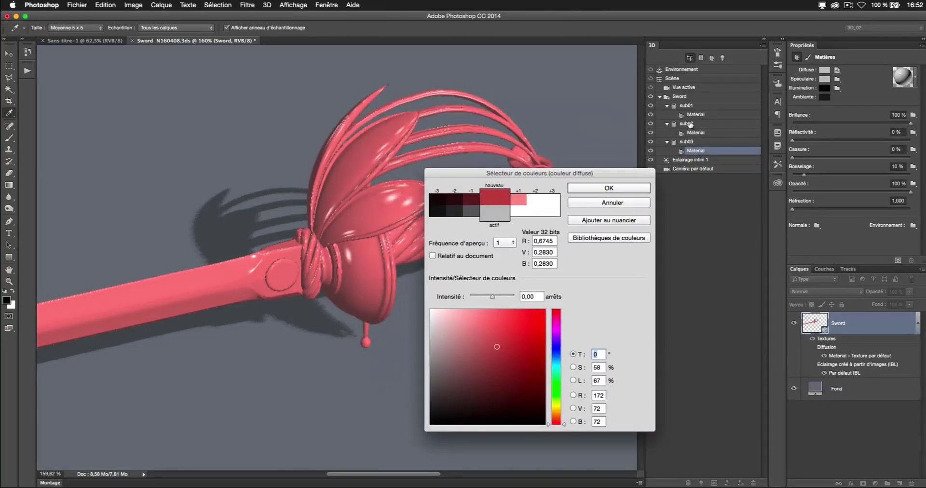
pyautogui.click(595, 204)
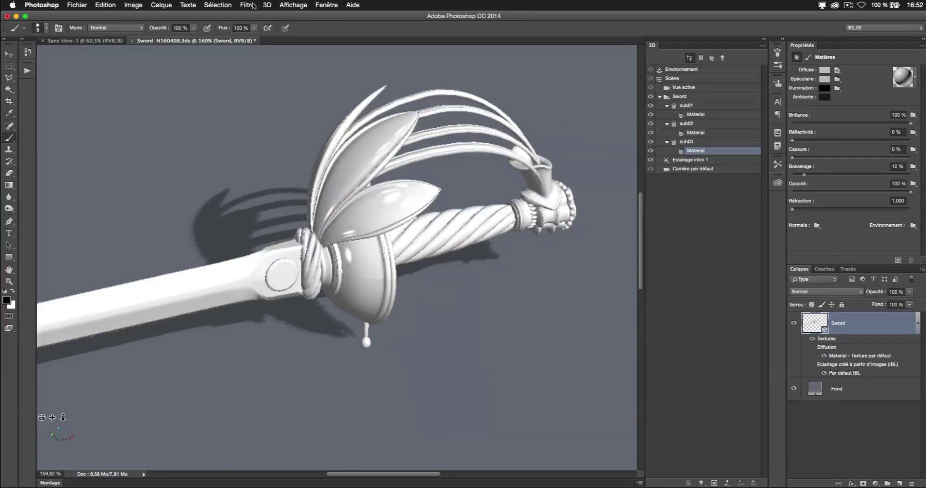
# Step: Unify the sword scene's three meshes into a single mesh for 3D printing
pyautogui.click(268, 4)
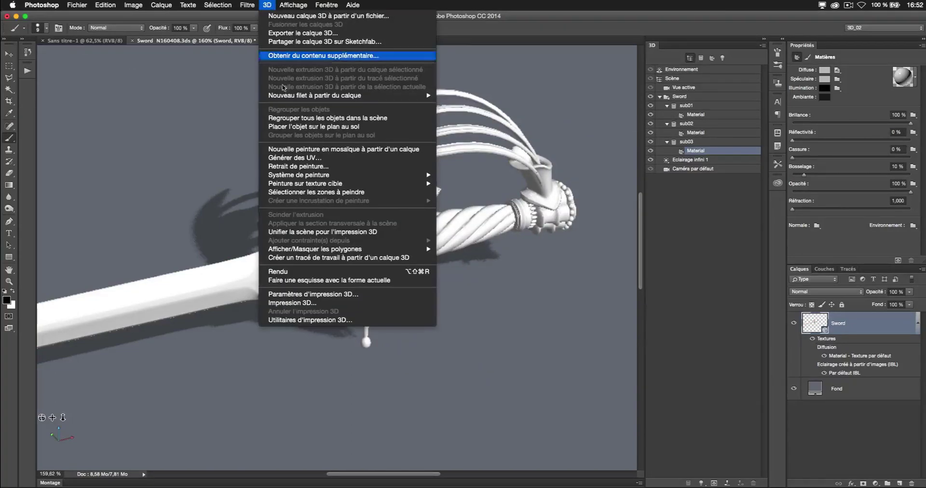
pyautogui.click(323, 232)
pyautogui.press('Return')
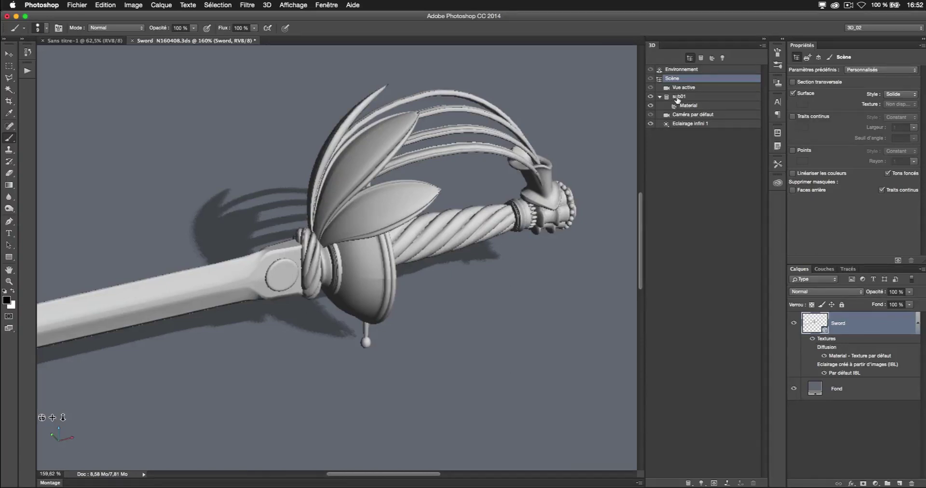
# Step: Rename the unified sub01 mesh as Sword
pyautogui.doubleClick(677, 98)
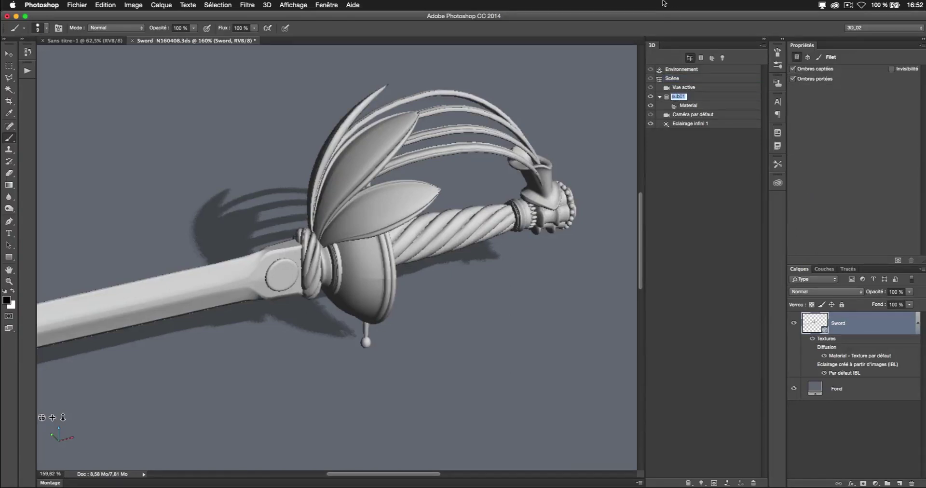
pyautogui.write('Wwrod')
pyautogui.press('BackSpace')
pyautogui.press('BackSpace')
pyautogui.press('BackSpace')
pyautogui.write('ord')
pyautogui.press('Return')
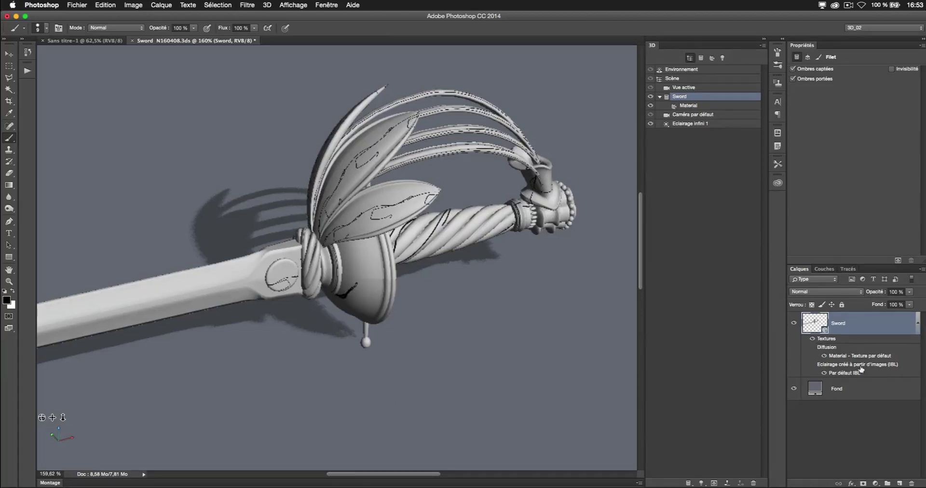
# Step: Examine the Sword mesh's default diffuse texture with and without its UV overlay, and undo the brush strokes painted on the model
pyautogui.doubleClick(837, 356)
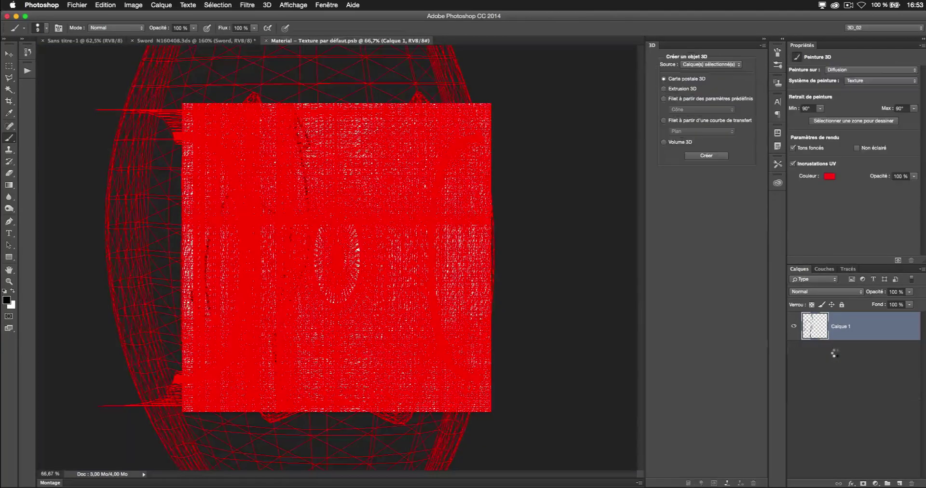
pyautogui.click(811, 167)
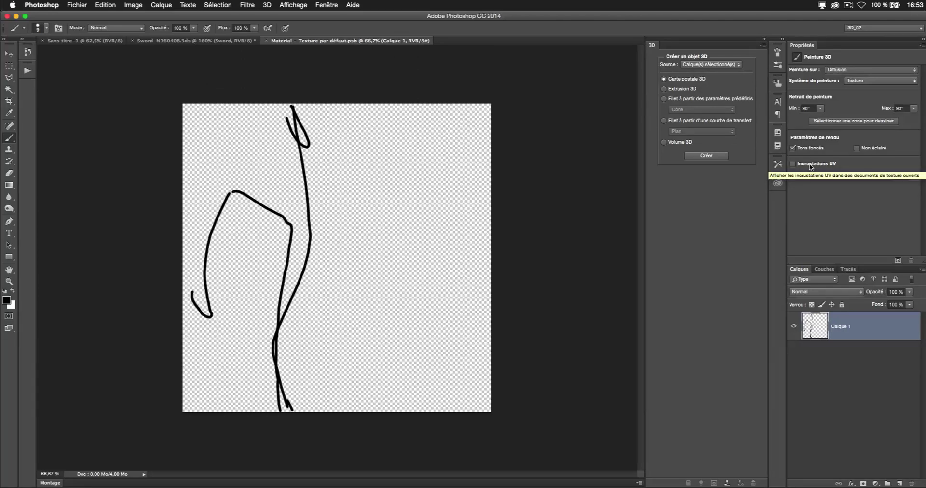
pyautogui.click(811, 167)
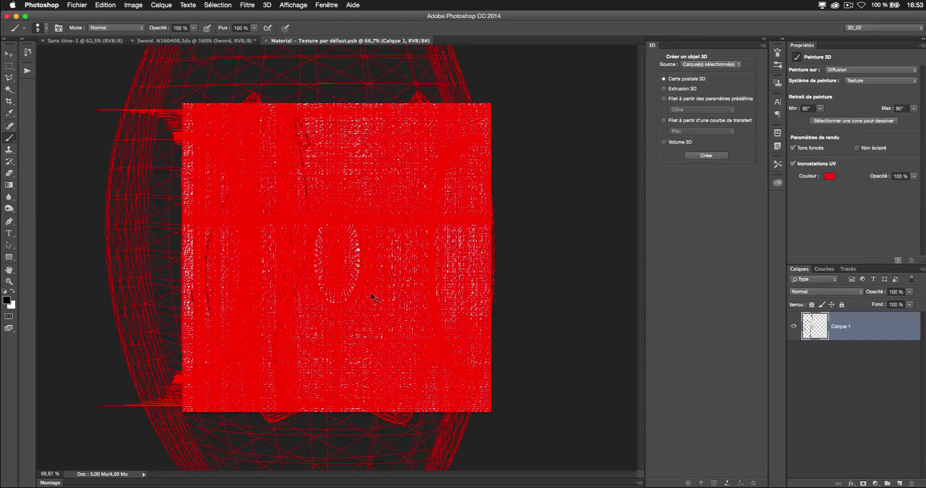
pyautogui.press('super+w')
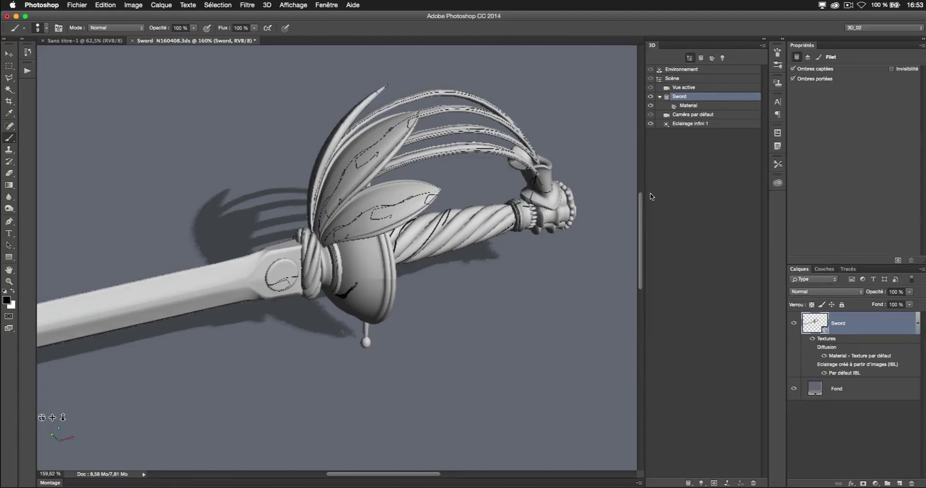
pyautogui.press('super+z')
pyautogui.press('super+alt+z')
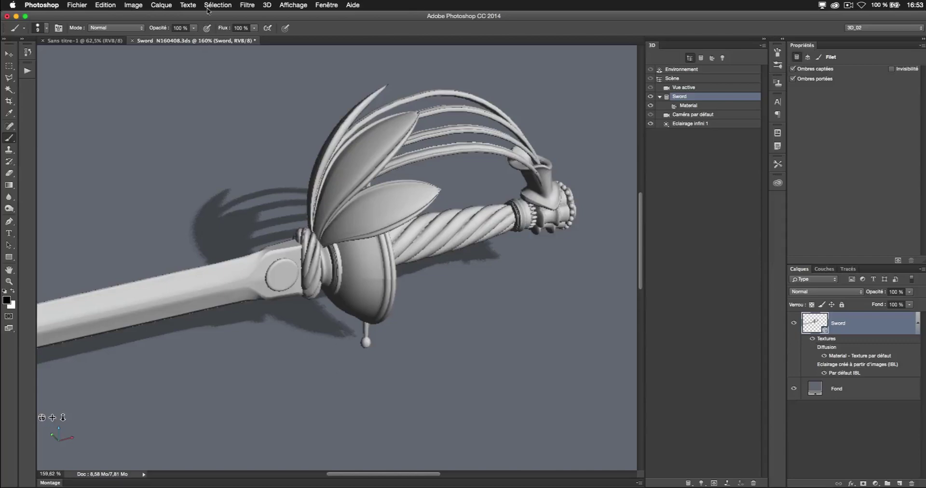
# Step: Generate new UVs for the sword with merged materials, appearance not preserved, 4096 x 4096 texture size and low distortion
pyautogui.click(268, 6)
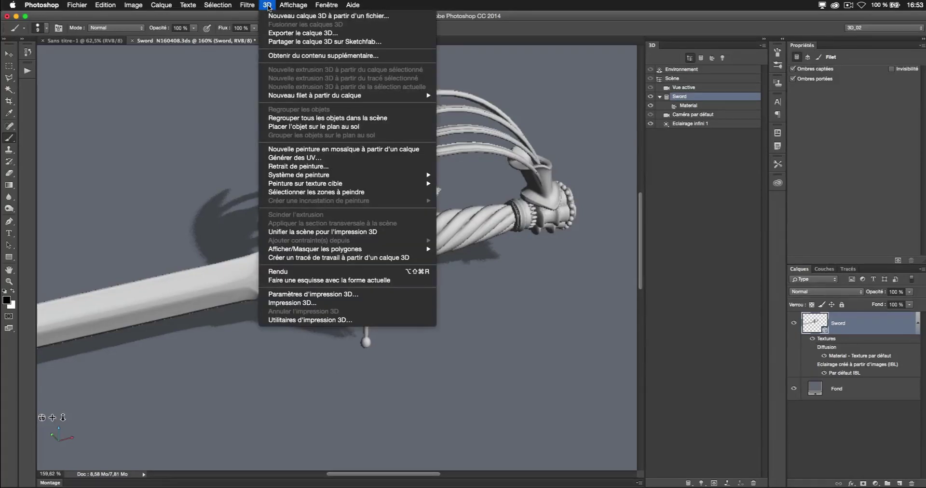
pyautogui.click(335, 160)
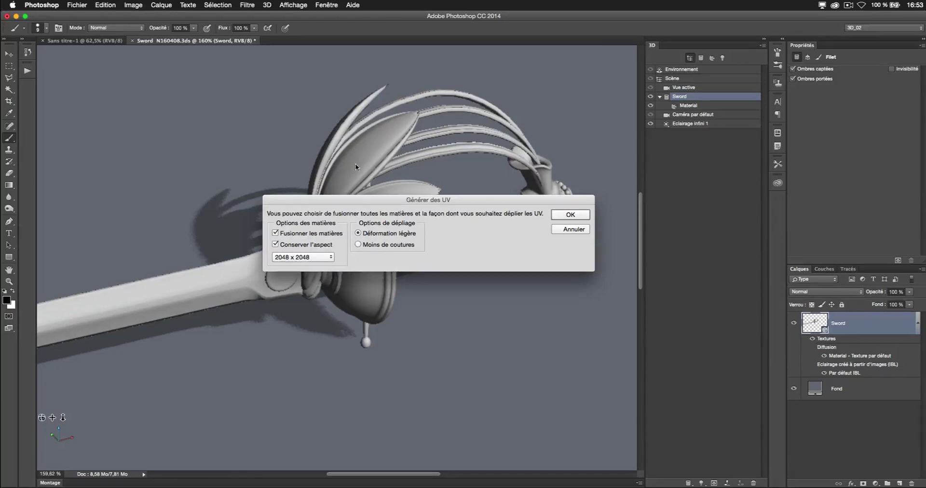
pyautogui.click(315, 247)
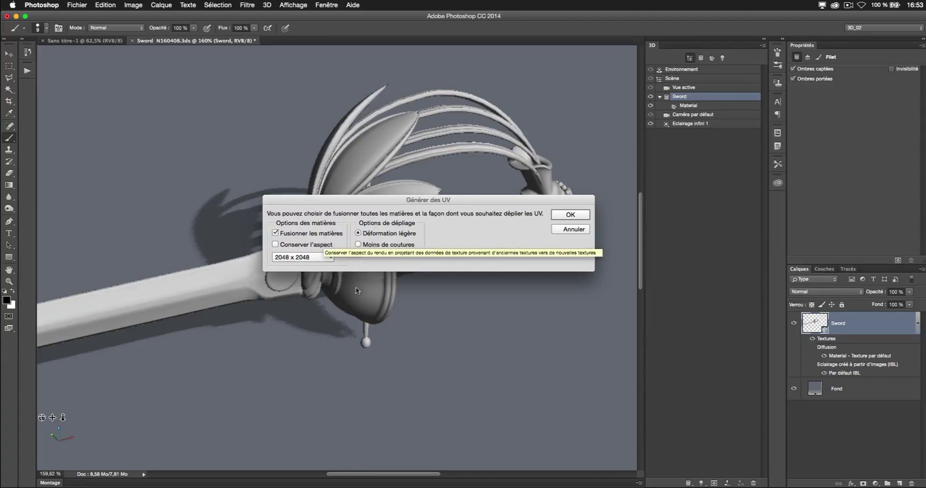
pyautogui.click(307, 261)
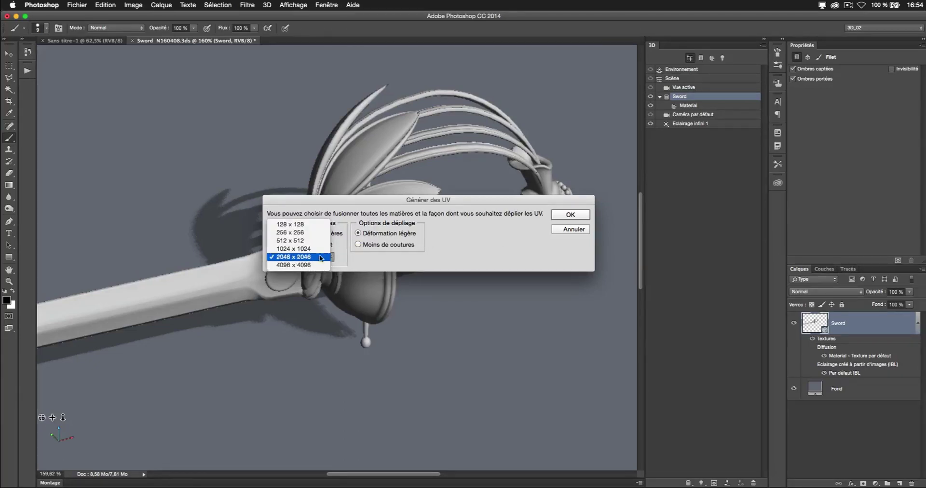
pyautogui.click(318, 266)
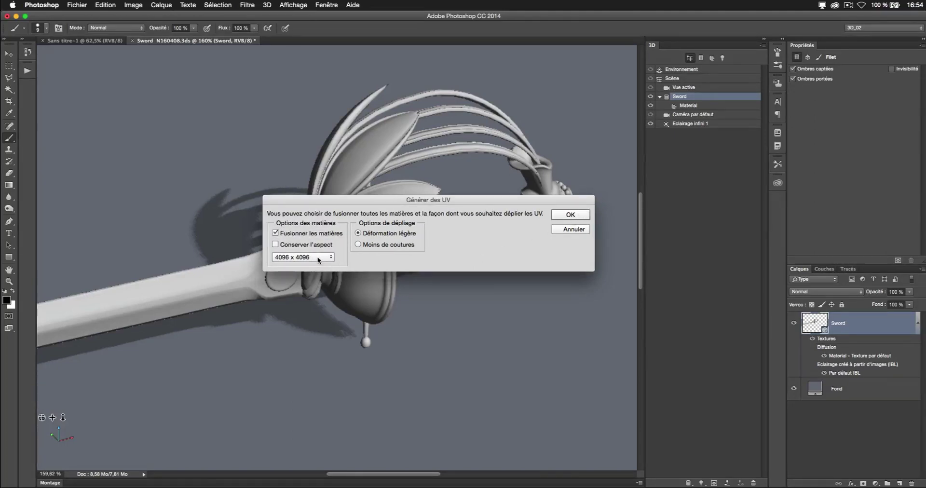
pyautogui.click(564, 215)
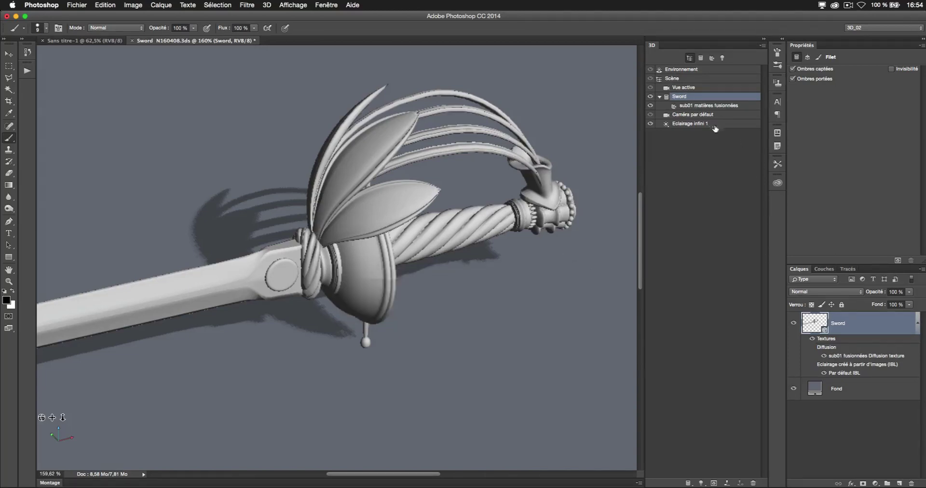
# Step: Open the diffuse texture of the sword's merged material for editing
pyautogui.click(702, 106)
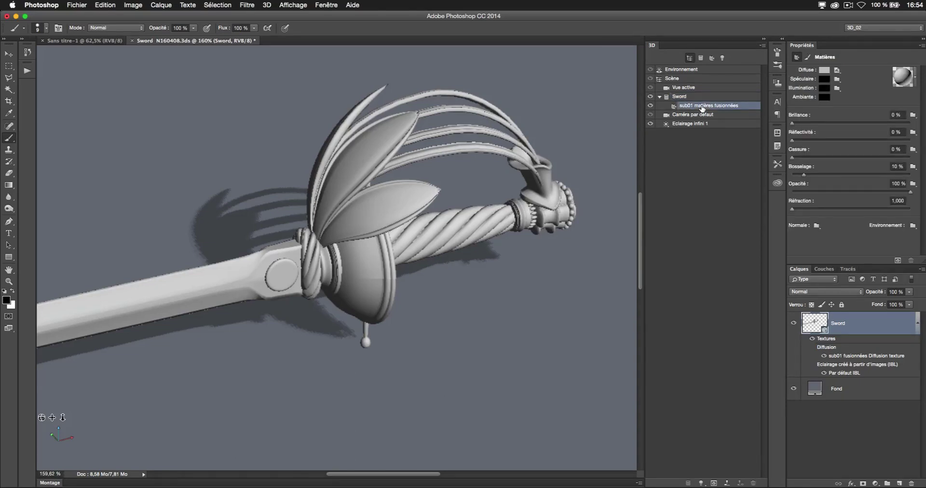
pyautogui.click(837, 71)
pyautogui.click(864, 78)
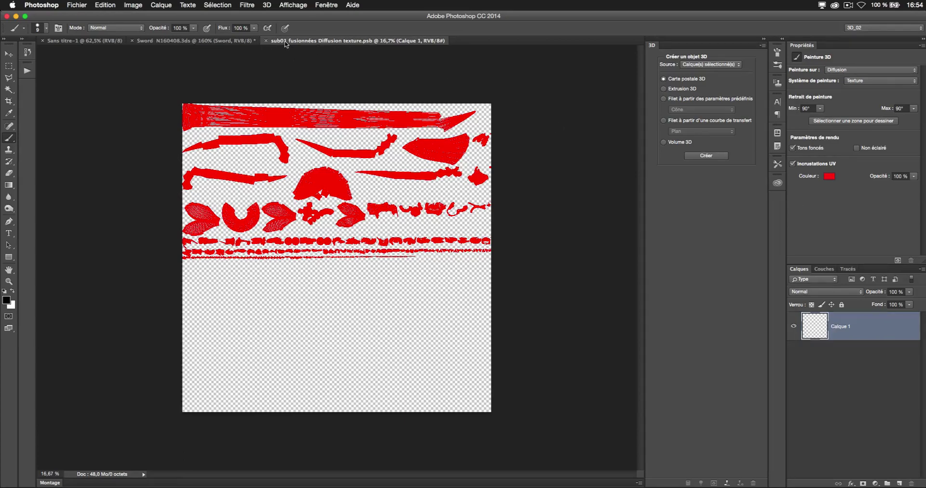
# Step: Arrange the sword document and its diffuse texture side by side, giving the texture the wider area
pyautogui.moveTo(290, 41); pyautogui.dragTo(321, 149)
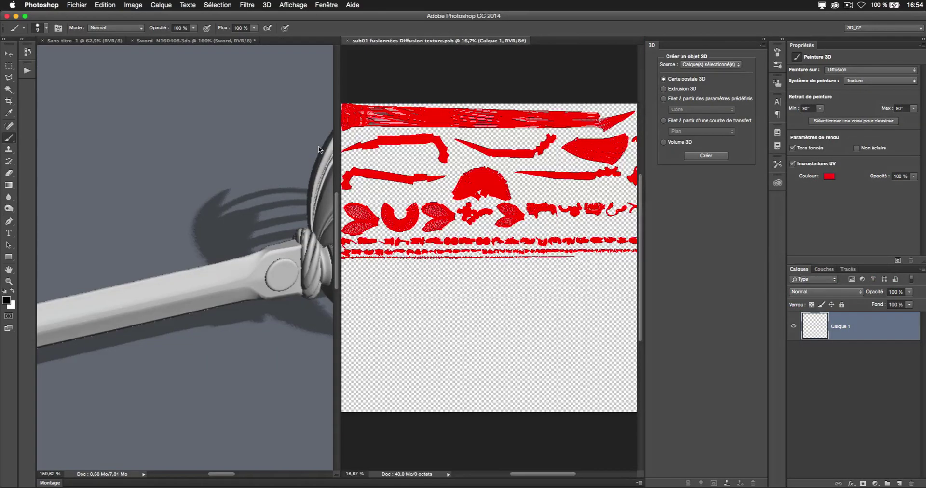
pyautogui.click(291, 207)
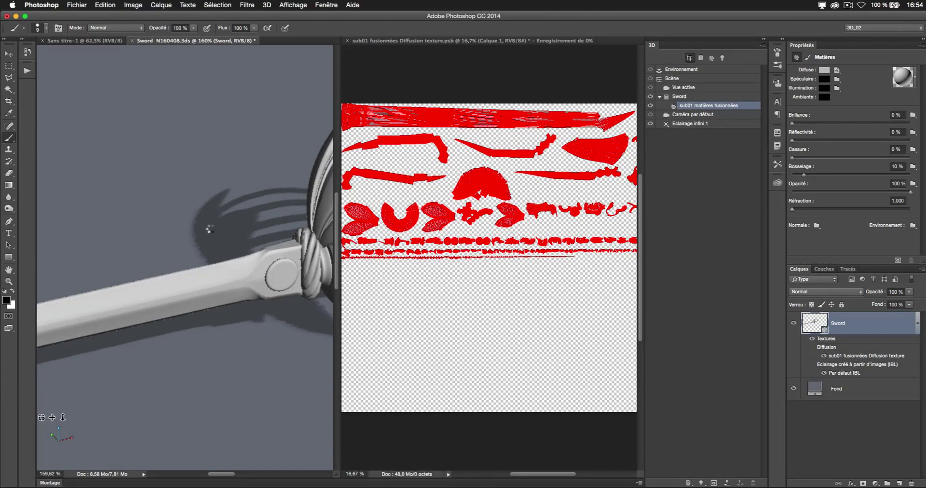
pyautogui.moveTo(208, 227); pyautogui.dragTo(49, 232)
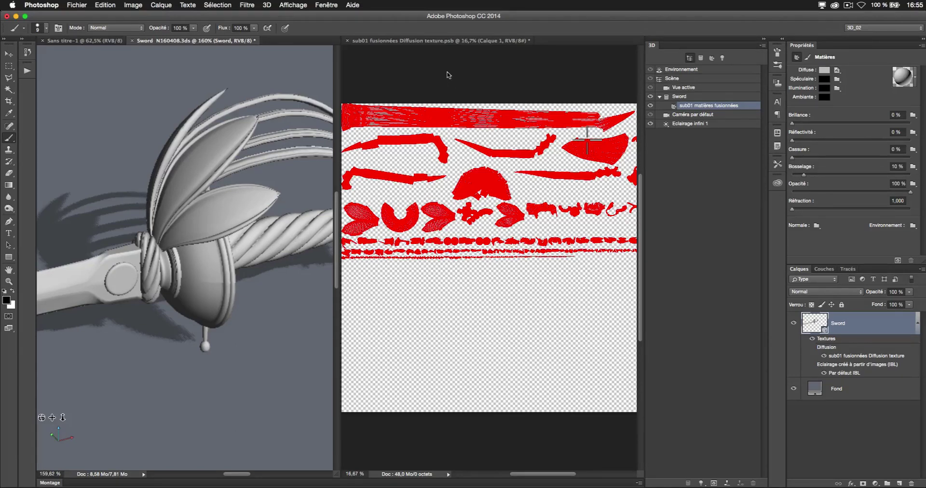
pyautogui.click(441, 42)
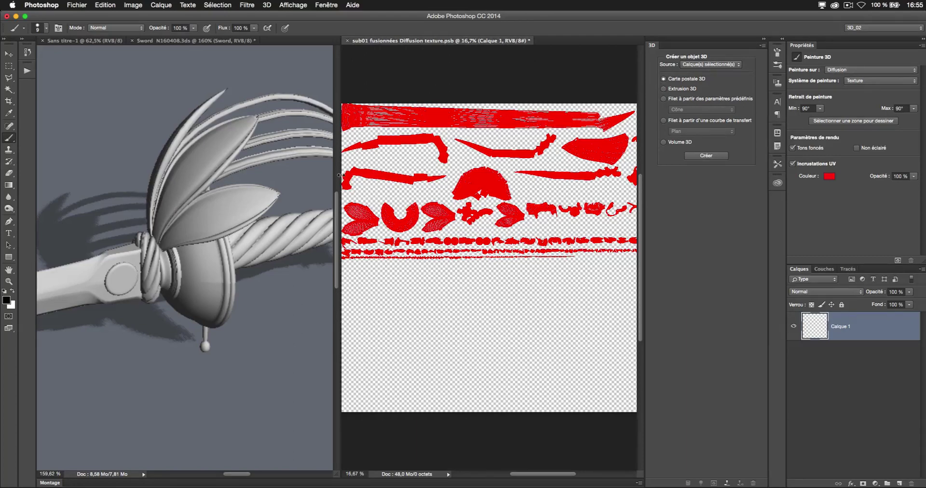
pyautogui.moveTo(339, 175); pyautogui.dragTo(231, 172)
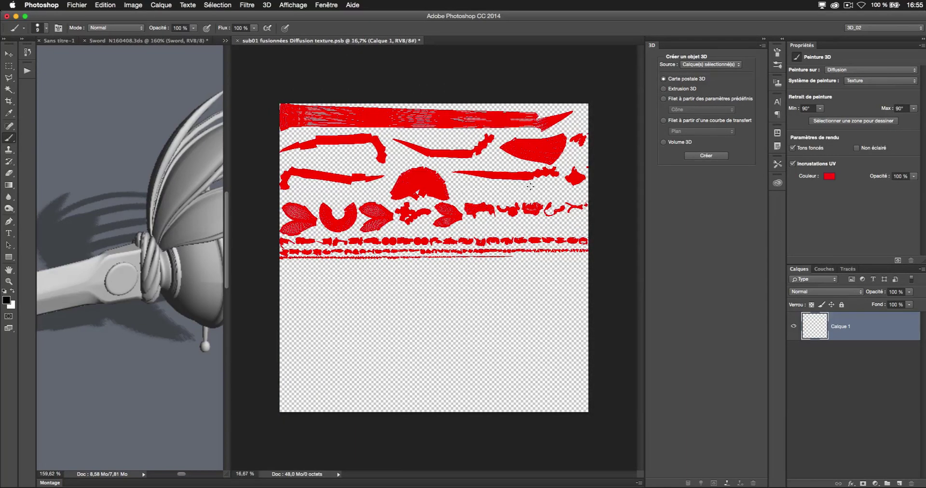
# Step: Select the blade's UV strip across the texture's upper edge and fill it with a light bluish grey
pyautogui.press('m')
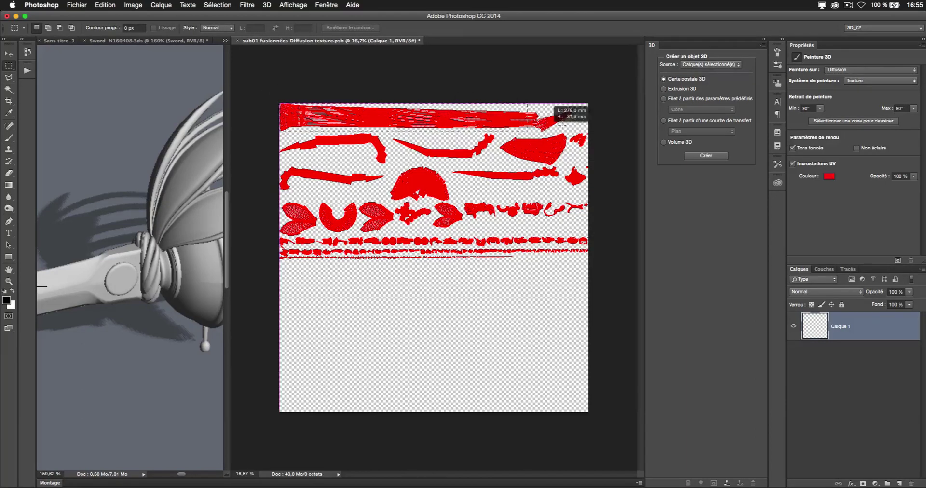
pyautogui.moveTo(562, 125)
pyautogui.mouseDown()
pyautogui.moveTo(590, 132)
pyautogui.moveTo(552, 133)
pyautogui.mouseUp()
pyautogui.press('shift')
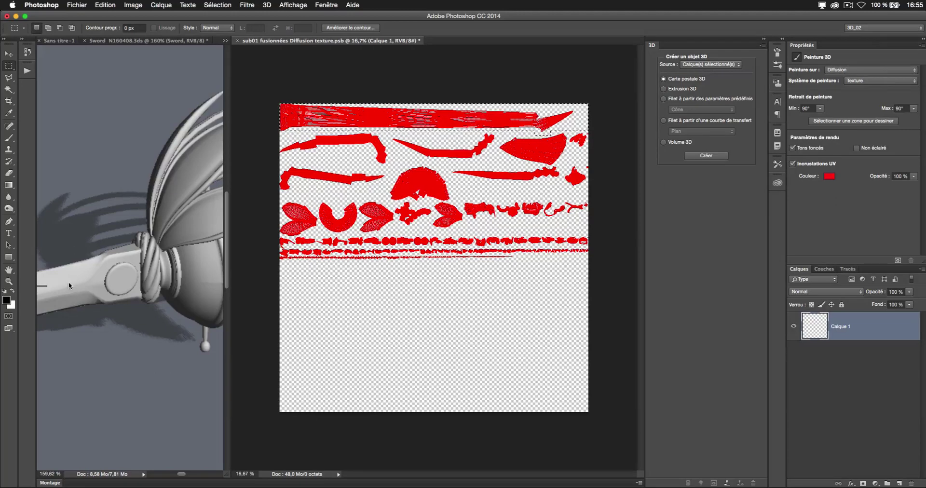
pyautogui.click(7, 300)
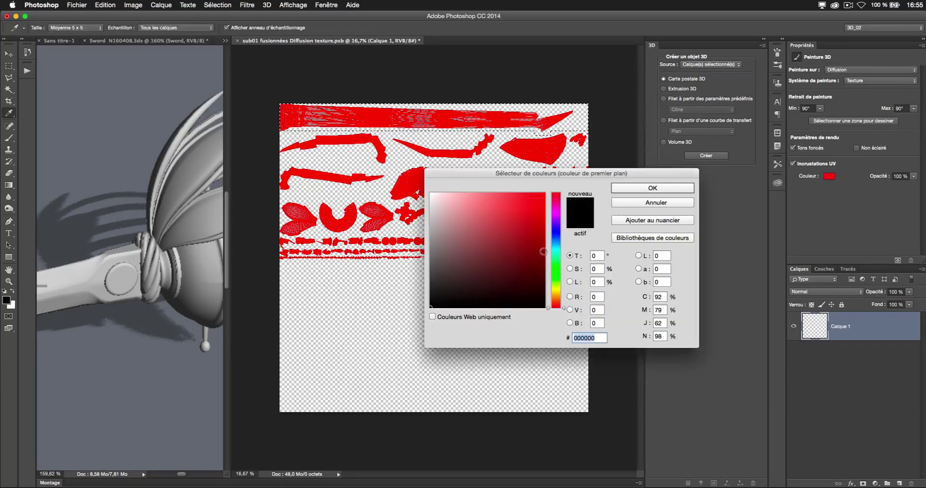
pyautogui.click(555, 236)
pyautogui.moveTo(454, 222); pyautogui.dragTo(436, 227)
pyautogui.press('Return')
pyautogui.press('m')
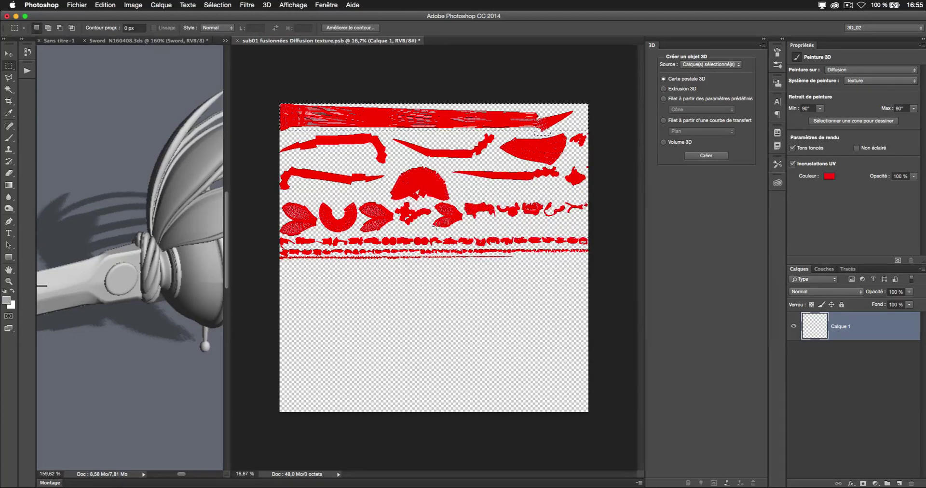
pyautogui.press('alt')
pyautogui.hotkey('alt', 'BackSpace')
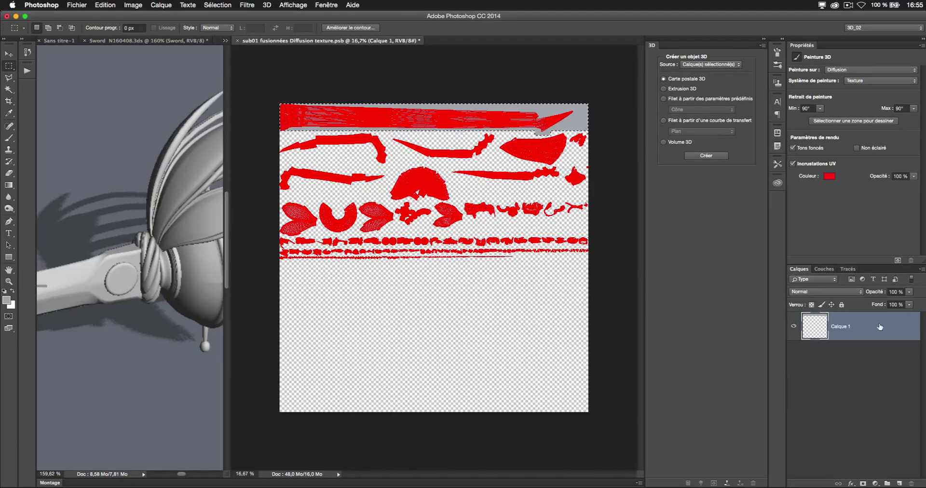
# Step: Rename the texture's filled layer as Lame
pyautogui.doubleClick(845, 326)
pyautogui.write('Lame')
pyautogui.press('Return')
# Step: Add a new layer named Manche above the Lame layer and save the texture to update the sword model
pyautogui.press('super+shift+n')
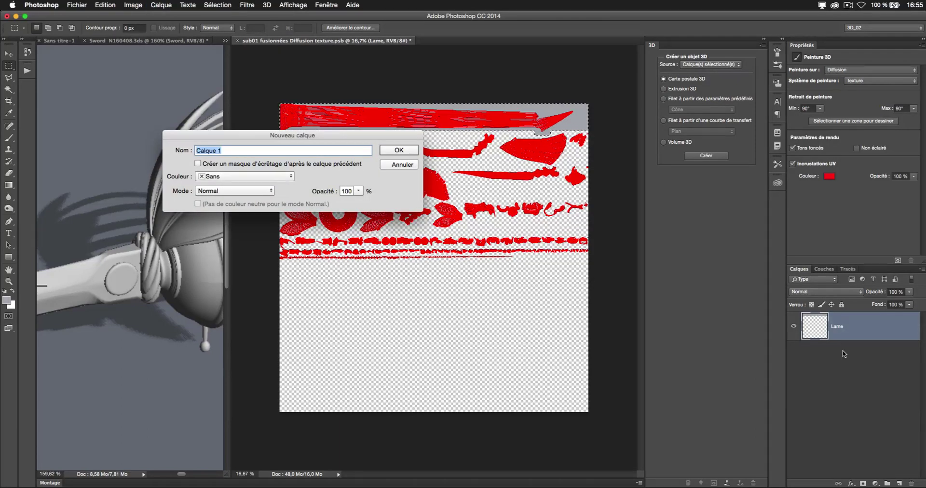
pyautogui.write('Manche')
pyautogui.press('Return')
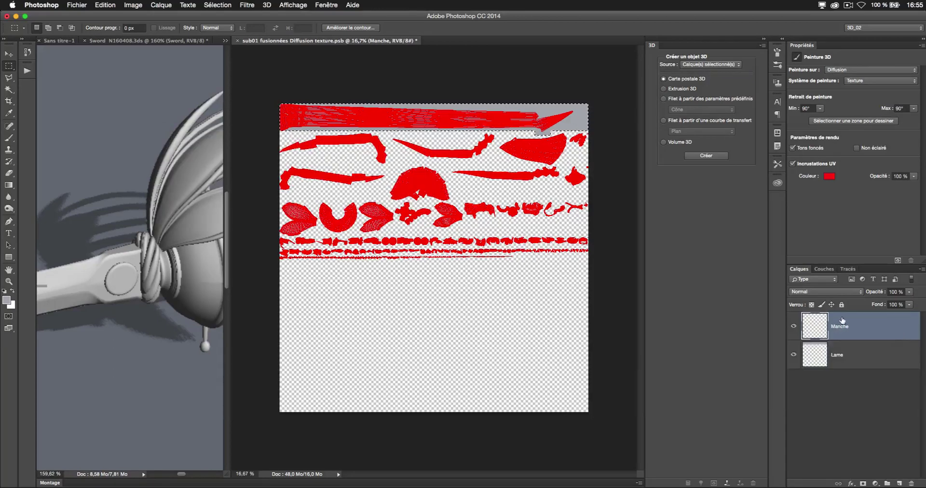
pyautogui.press('super+s')
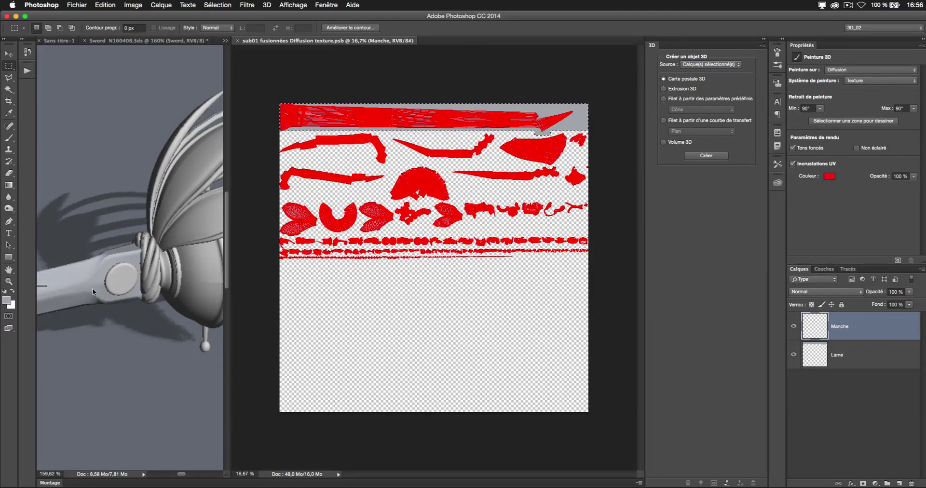
# Step: Outline the handle's fan-shaped UV island with the Polygonal Lasso, fill it with the grey foreground colour on the Manche layer, and deselect
pyautogui.click(180, 276)
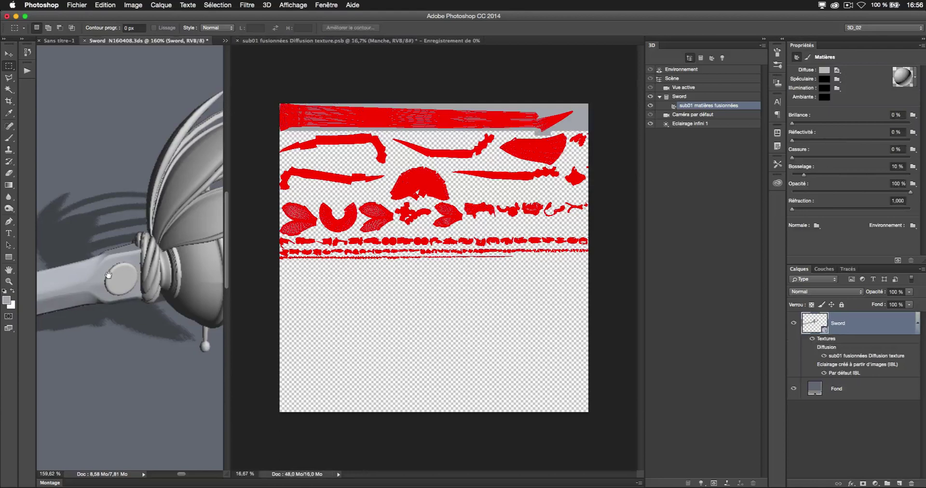
pyautogui.moveTo(189, 283); pyautogui.dragTo(73, 294)
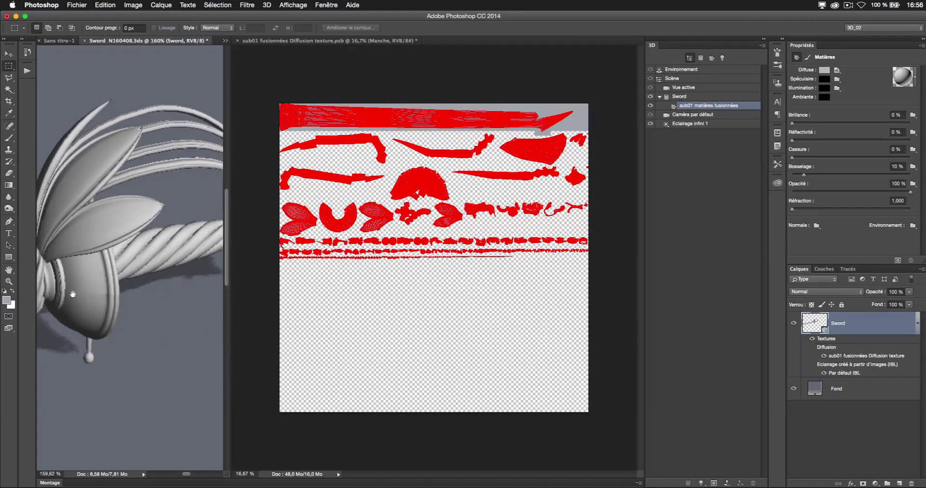
pyautogui.press('b')
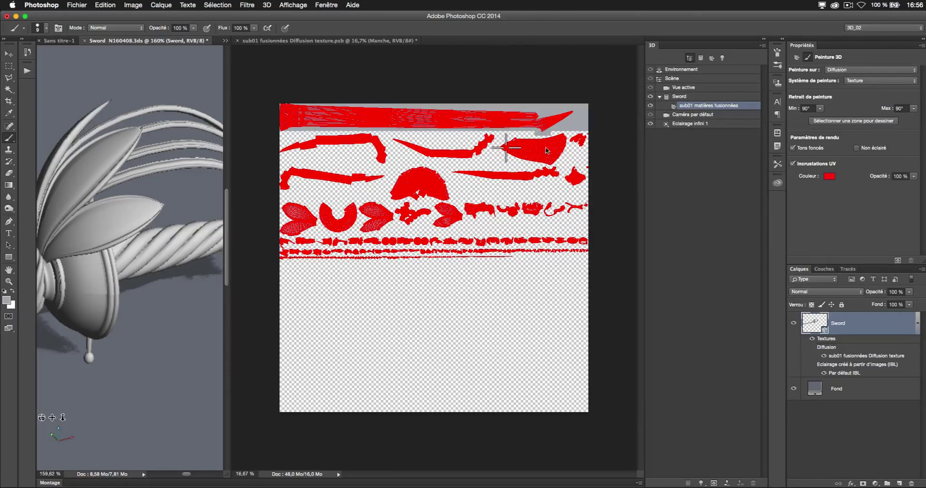
pyautogui.click(547, 150)
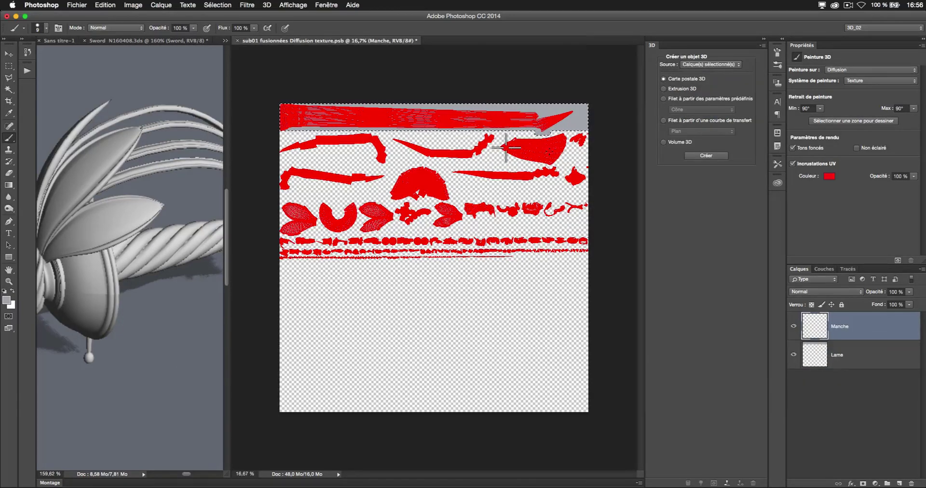
pyautogui.keyDown('super'); pyautogui.click(560, 140); pyautogui.keyUp('super')
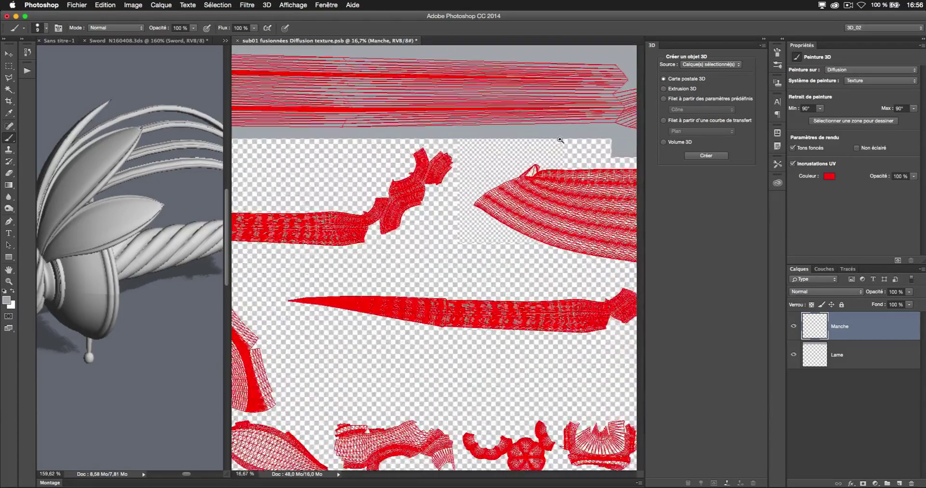
pyautogui.moveTo(560, 139); pyautogui.dragTo(374, 198)
pyautogui.press('l')
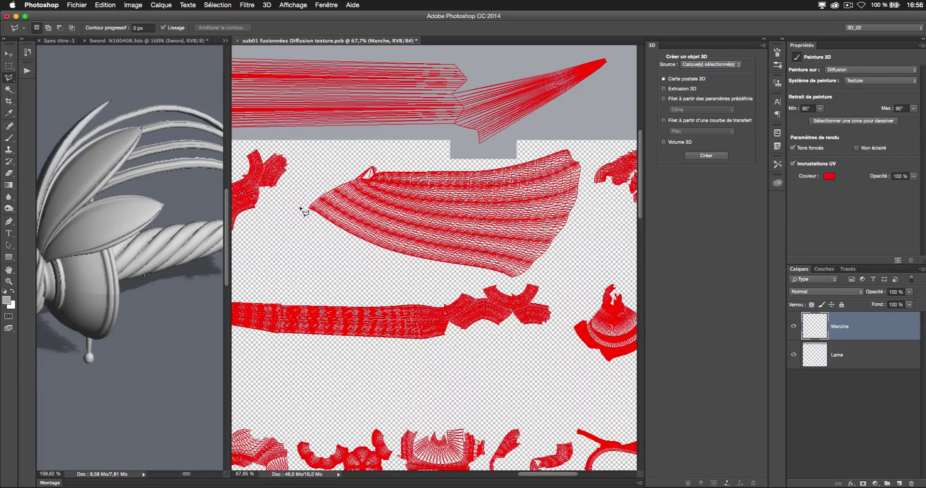
pyautogui.click(359, 166)
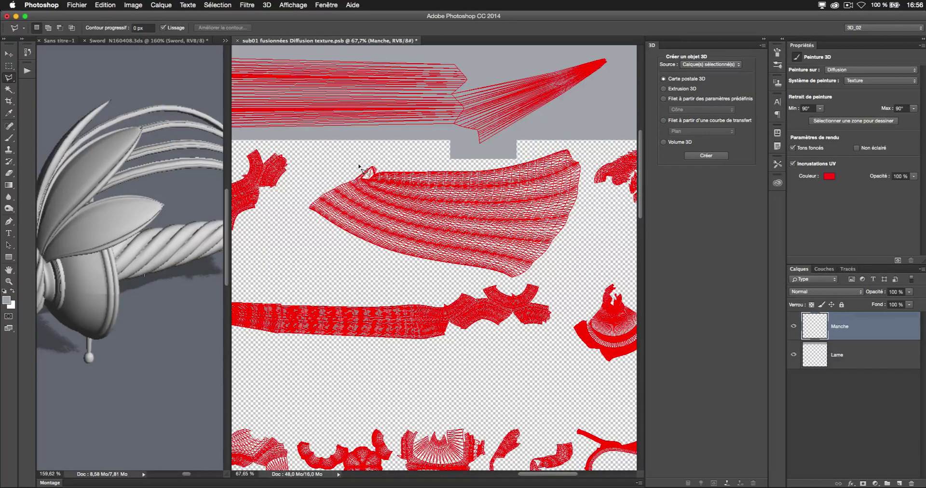
pyautogui.click(388, 156)
pyautogui.click(452, 160)
pyautogui.click(515, 157)
pyautogui.click(570, 143)
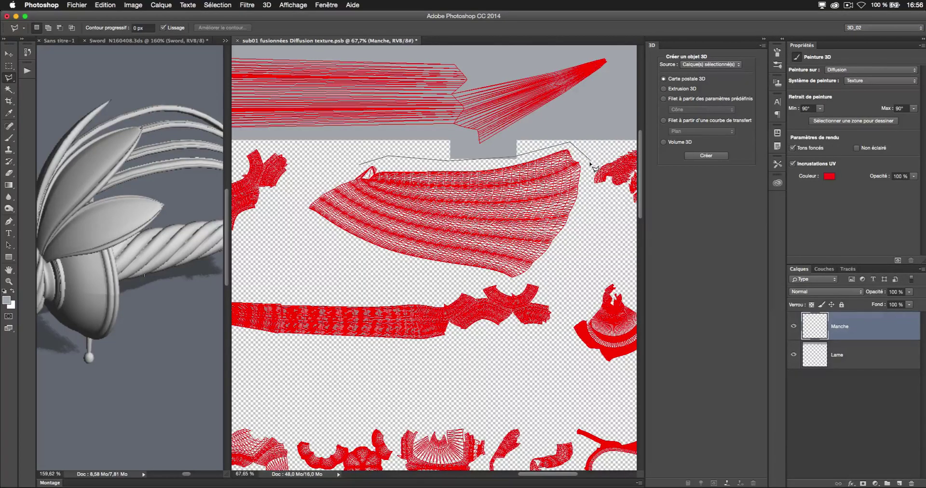
pyautogui.click(591, 160)
pyautogui.click(565, 261)
pyautogui.click(511, 286)
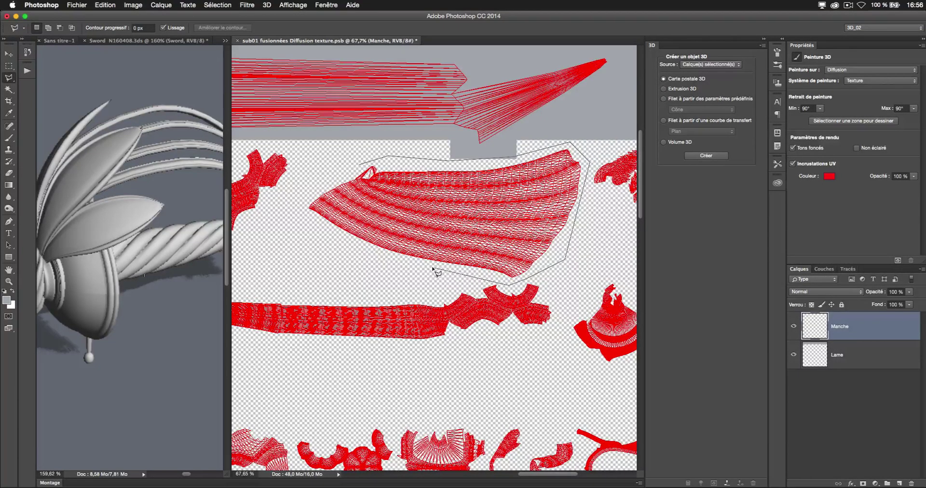
pyautogui.click(311, 229)
pyautogui.click(300, 196)
pyautogui.click(361, 166)
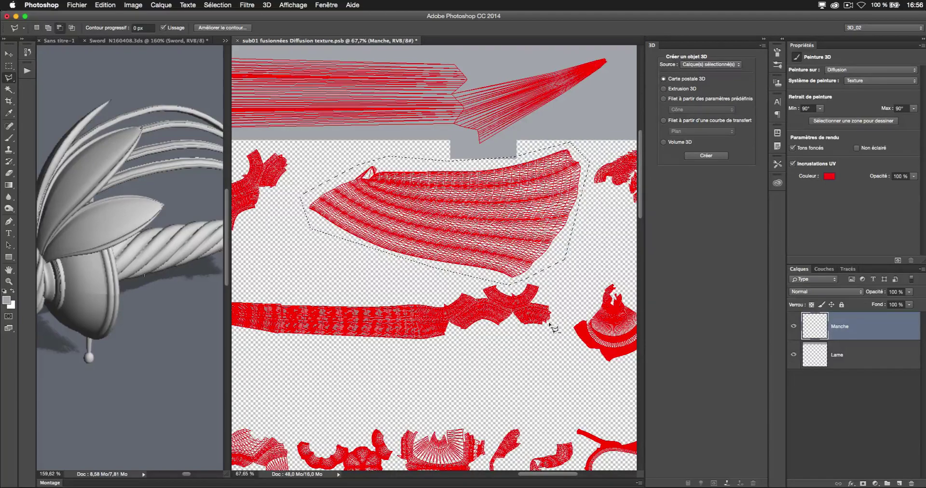
pyautogui.hotkey('alt', 'BackSpace')
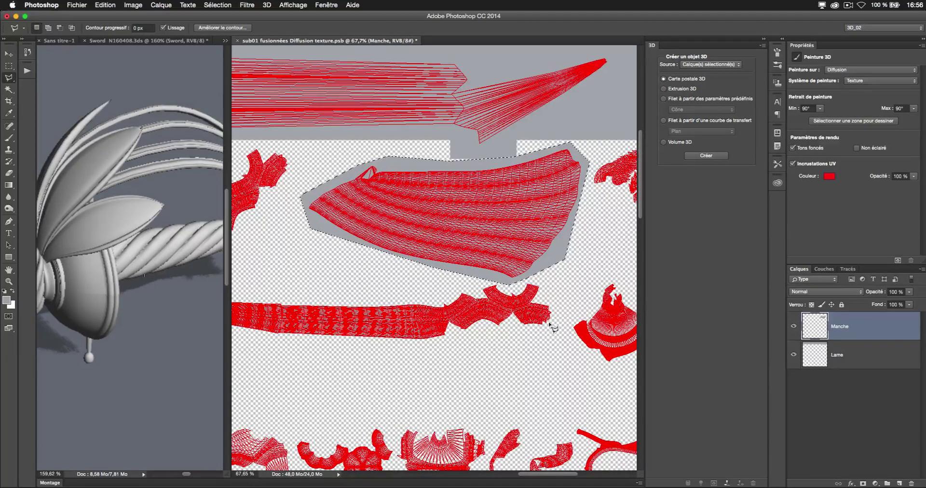
pyautogui.press('super+d')
# Step: Colorize the handle fill dark green with Hue/Saturation, using saturation 38 and lightness -49
pyautogui.press('super+u')
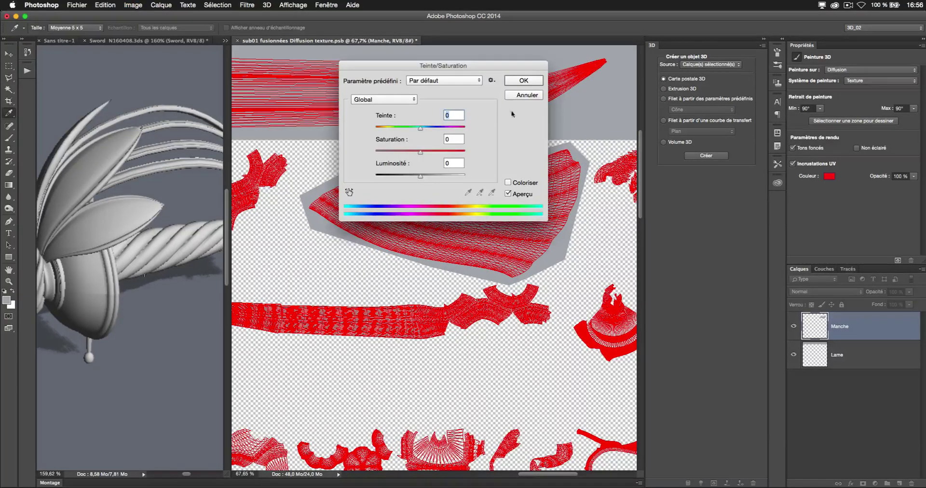
pyautogui.click(514, 182)
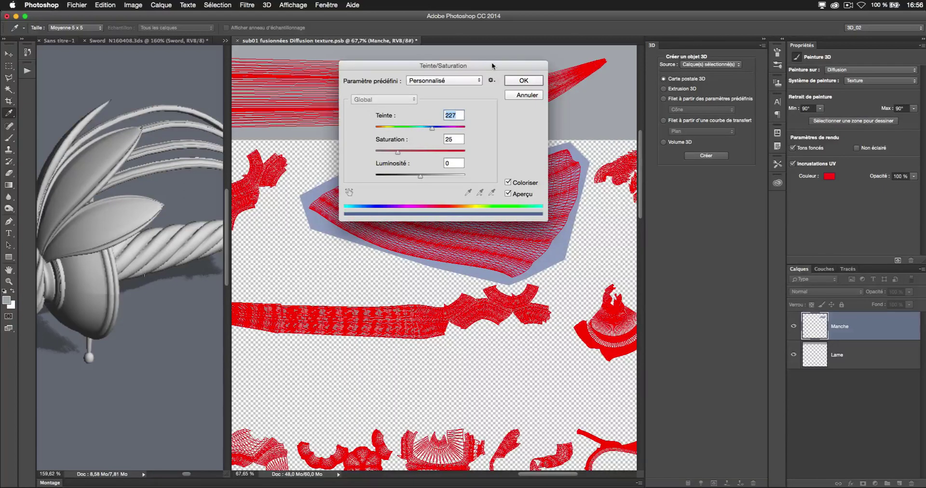
pyautogui.moveTo(493, 63); pyautogui.dragTo(677, 129)
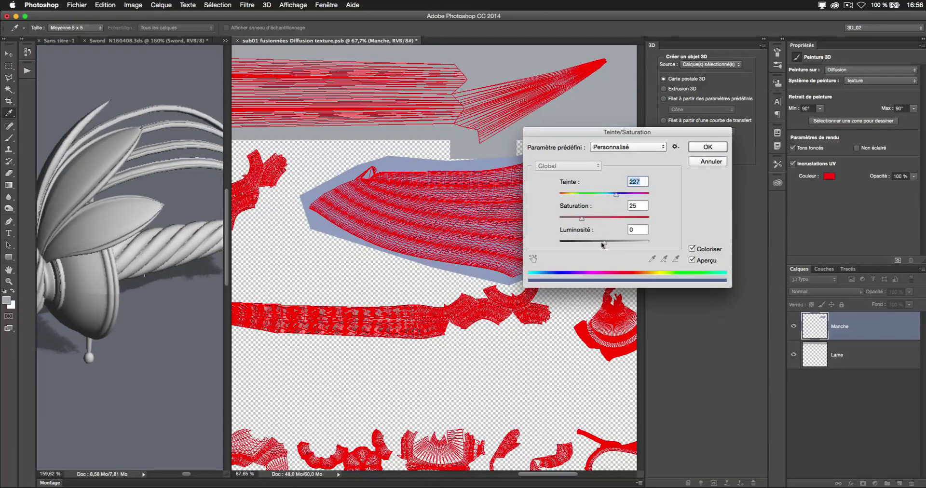
pyautogui.moveTo(582, 218); pyautogui.dragTo(594, 196)
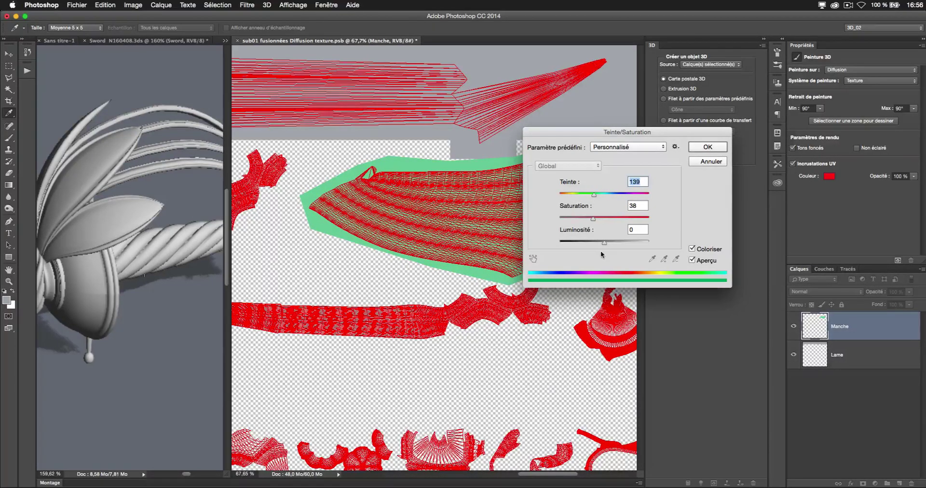
pyautogui.moveTo(603, 242); pyautogui.dragTo(582, 244)
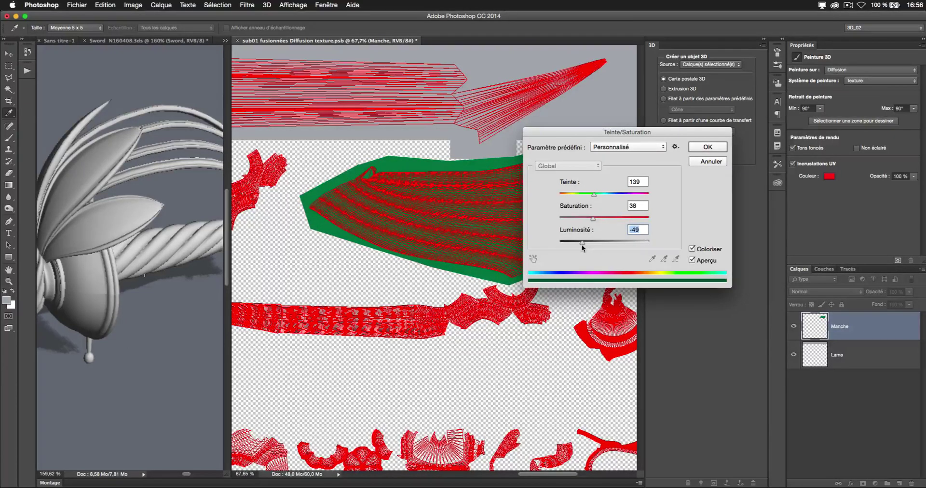
pyautogui.click(593, 194)
pyautogui.moveTo(590, 195); pyautogui.dragTo(589, 196)
pyautogui.press('Return')
pyautogui.press('l')
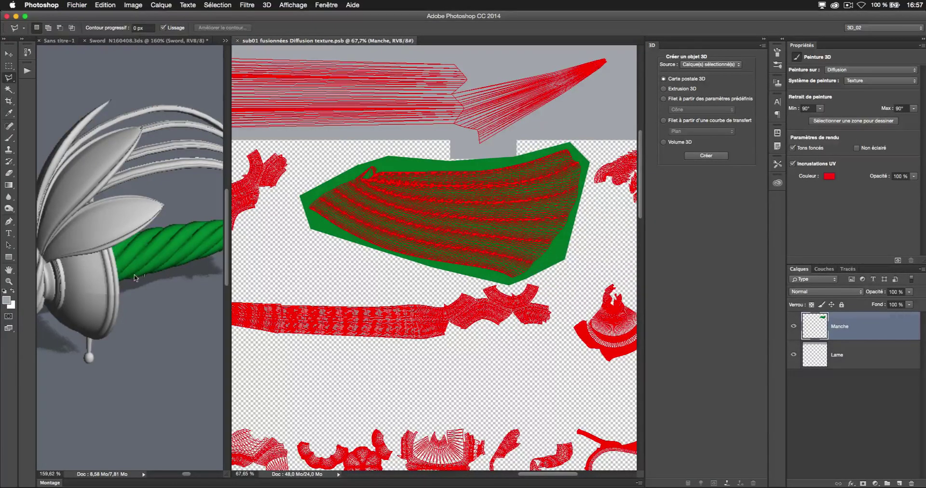
# Step: Save the diffuse texture to update the handle's colour on the sword model
pyautogui.press('super+minus')
pyautogui.press('super+minus')
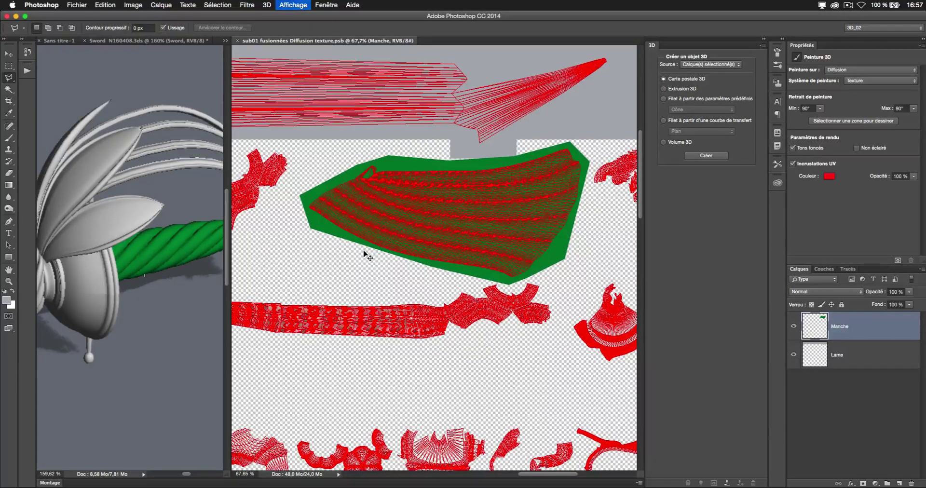
pyautogui.press('super+minus')
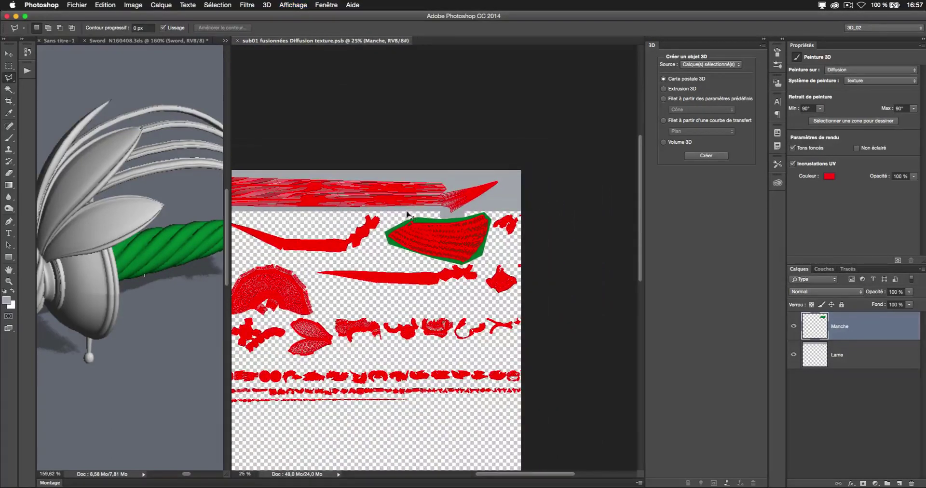
pyautogui.press('super+s')
pyautogui.click(167, 295)
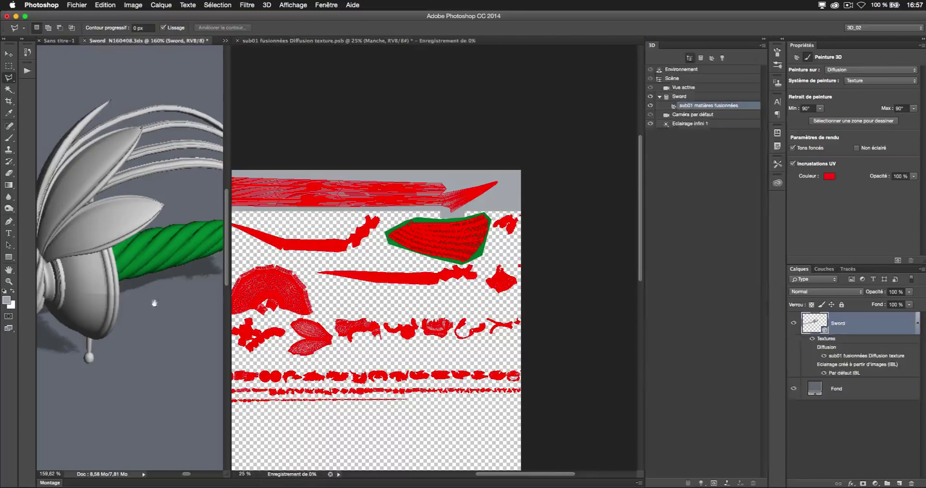
pyautogui.moveTo(139, 335); pyautogui.dragTo(205, 305)
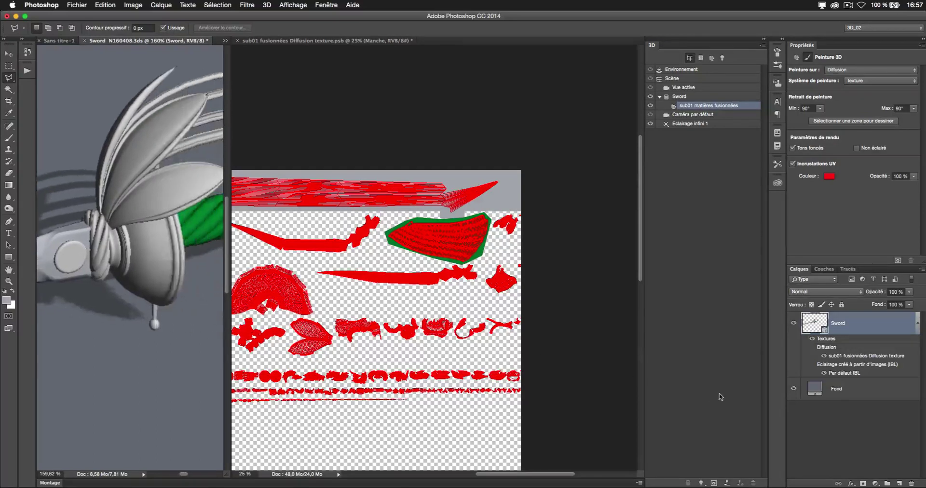
# Step: Add a new layer below the Lame layer in the texture and name it Or
pyautogui.click(582, 372)
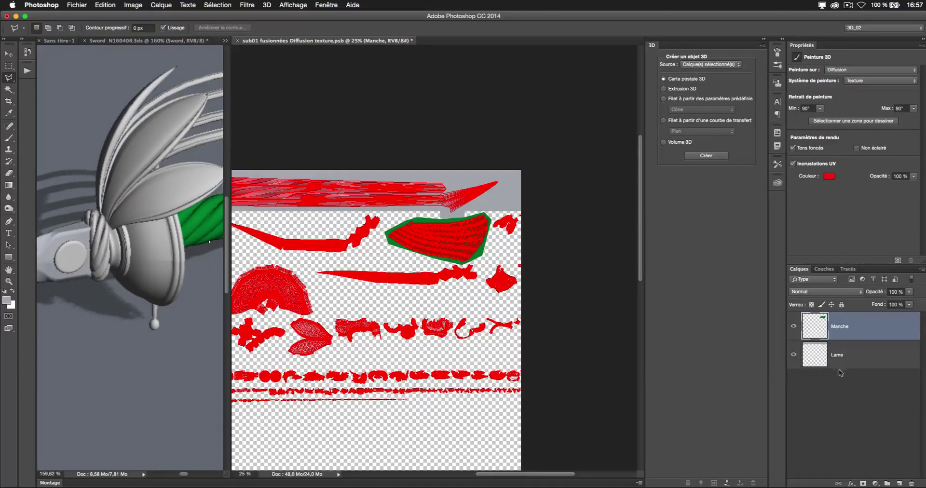
pyautogui.click(852, 359)
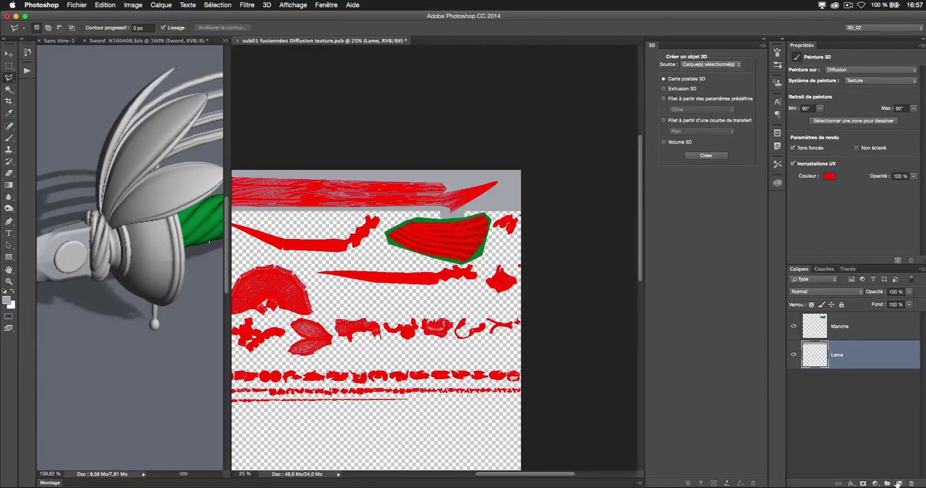
pyautogui.keyDown('super'); pyautogui.click(900, 483); pyautogui.keyUp('super')
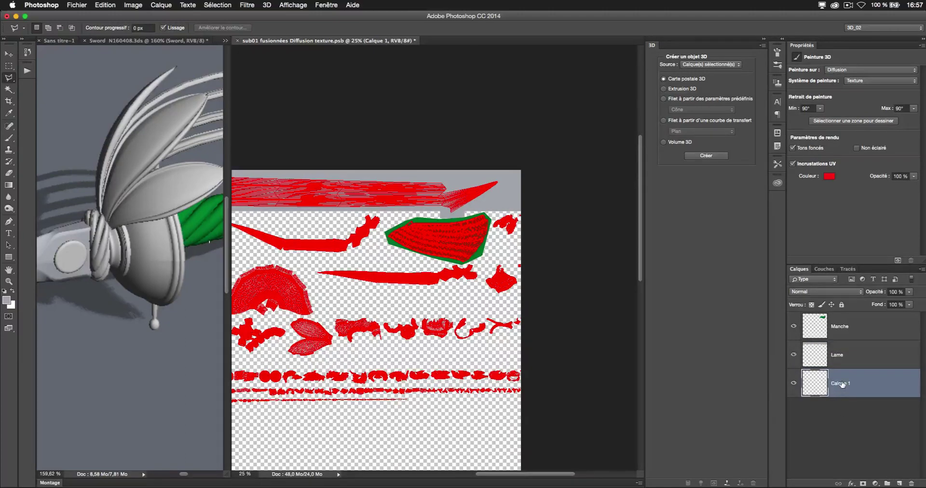
pyautogui.doubleClick(843, 384)
pyautogui.write('Or')
pyautogui.press('Return')
# Step: Set the foreground colour to olive #9ca057, fill the whole Or layer with it, and save the texture
pyautogui.click(6, 301)
pyautogui.click(554, 291)
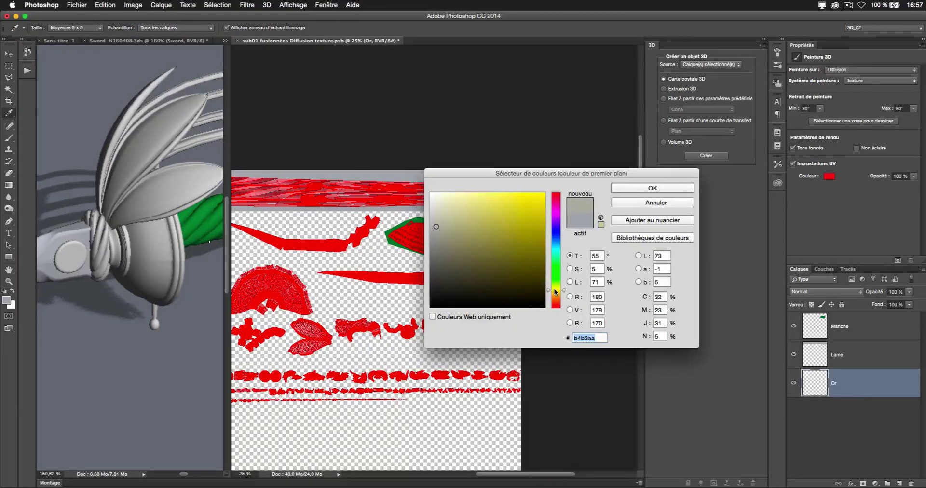
pyautogui.moveTo(555, 292); pyautogui.dragTo(554, 288)
pyautogui.moveTo(455, 240); pyautogui.dragTo(483, 236)
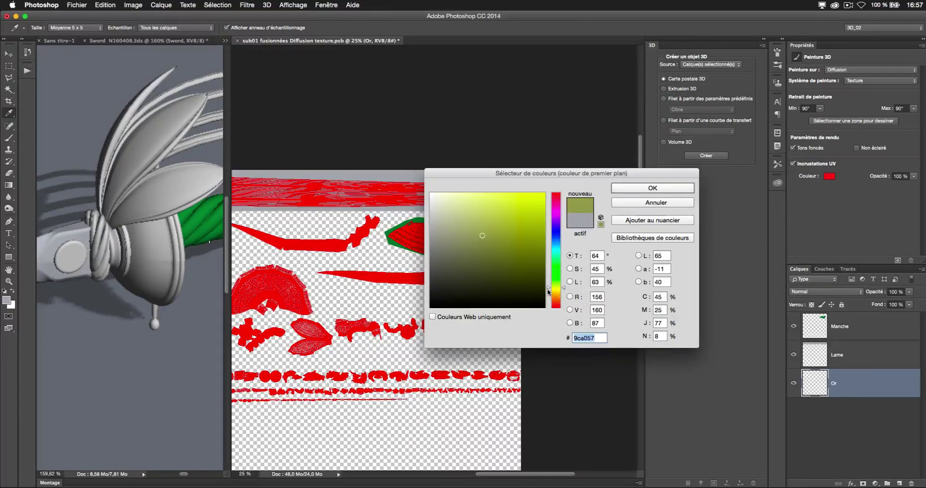
pyautogui.press('Return')
pyautogui.press('l')
pyautogui.hotkey('alt', 'BackSpace')
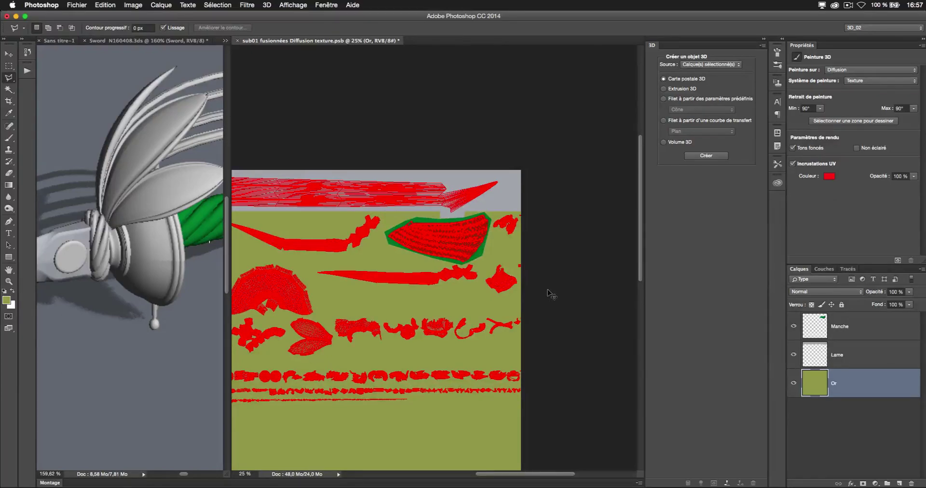
pyautogui.hotkey('ctrl', 's')
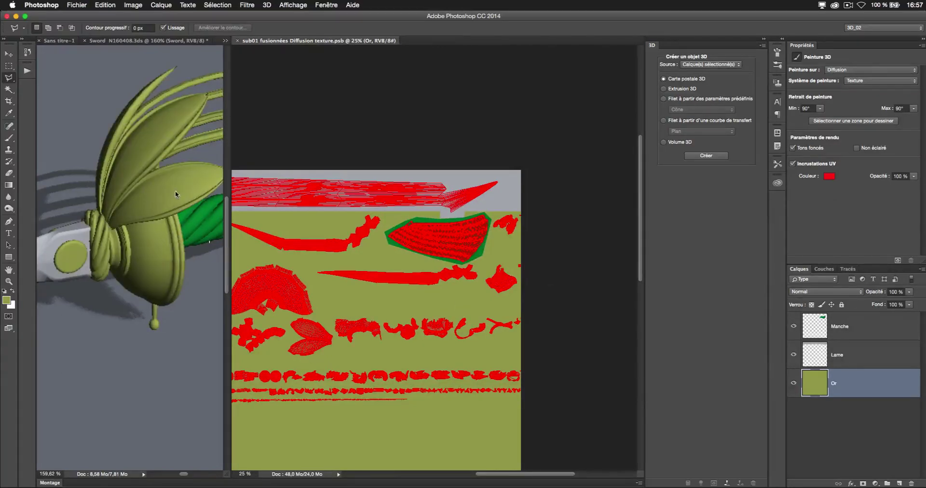
# Step: Shift the Or layer's hue by -14 with Hue/Saturation for a more golden tone
pyautogui.hotkey('ctrl', 'u')
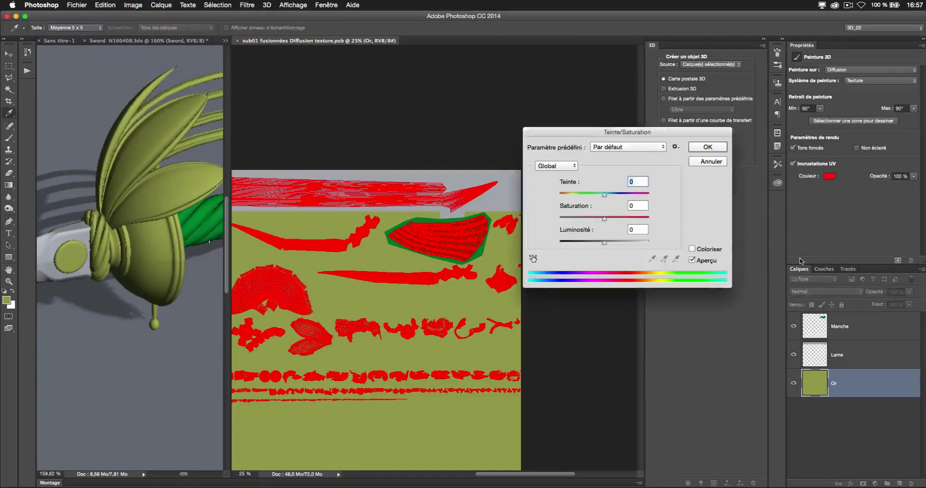
pyautogui.moveTo(605, 195); pyautogui.dragTo(598, 197)
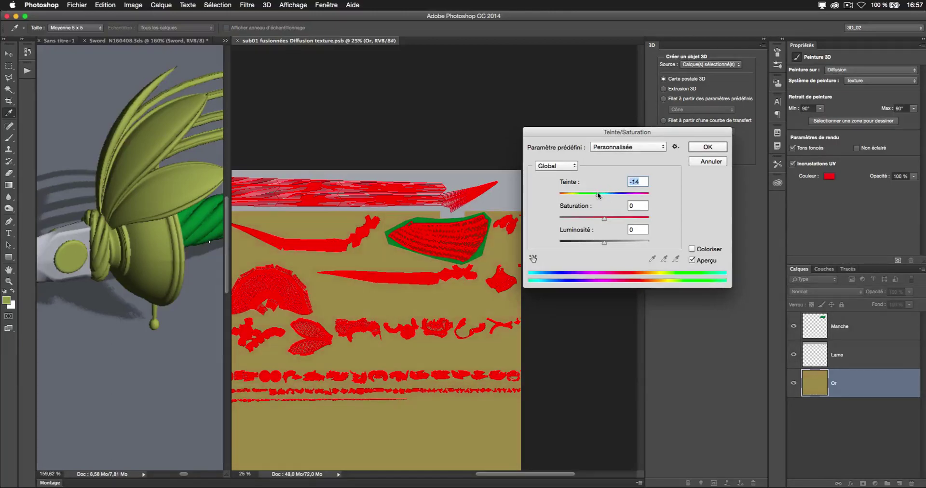
pyautogui.press('Return')
pyautogui.press('l')
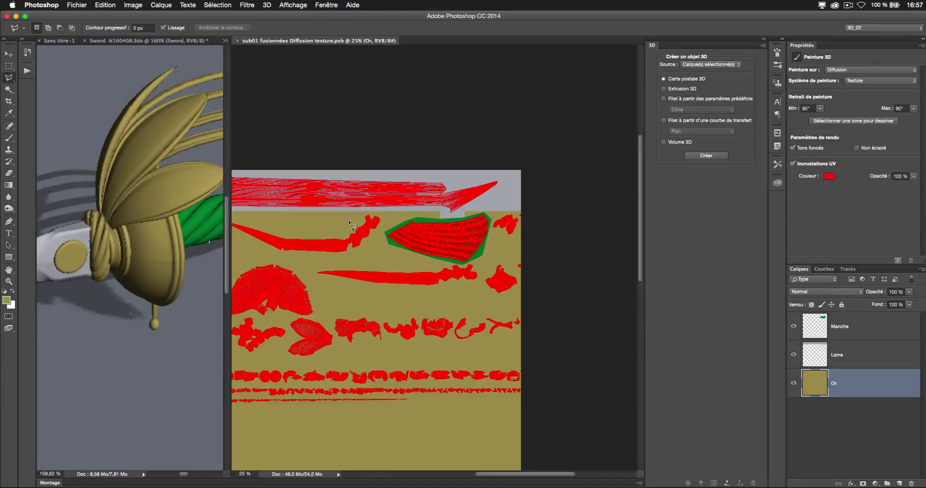
# Step: Add a new empty layer named Temp above the Manche layer
pyautogui.click(873, 328)
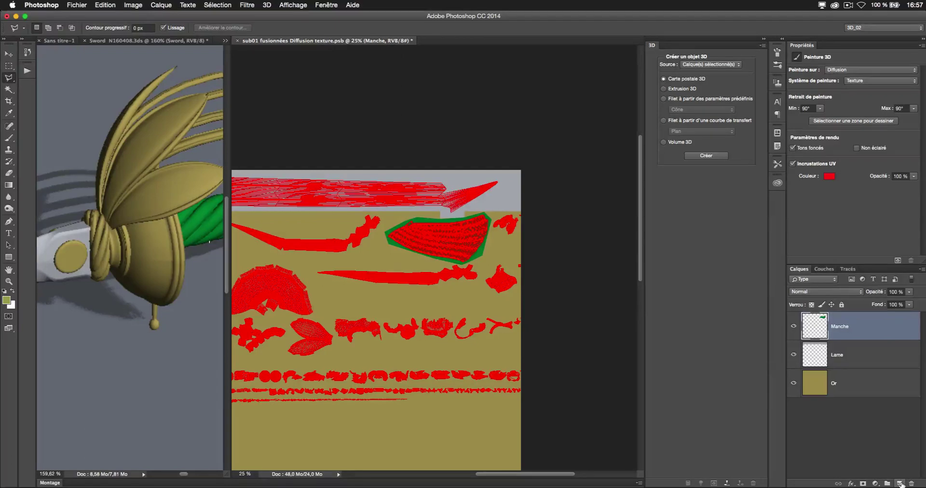
pyautogui.keyDown('alt'); pyautogui.click(900, 484); pyautogui.keyUp('alt')
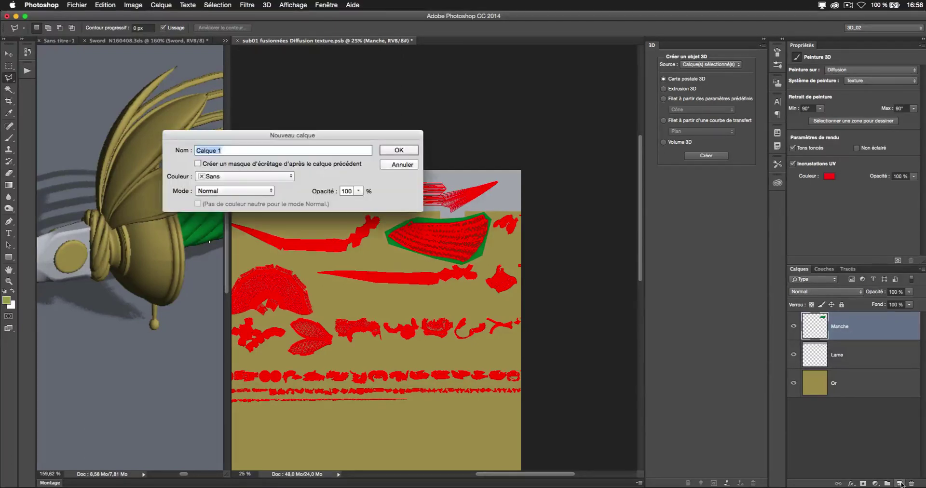
pyautogui.write('Temp')
pyautogui.press('Return')
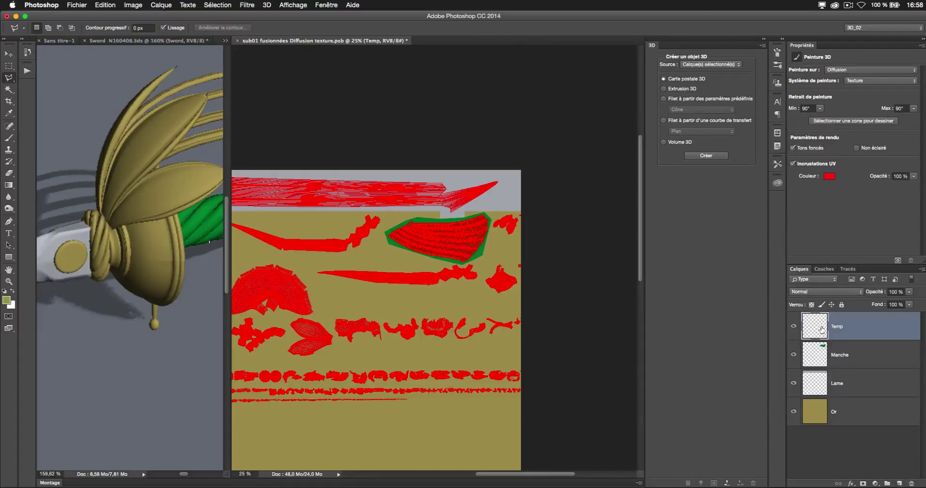
# Step: Save and close the diffuse texture to return to the full sword document
pyautogui.press('super+s')
pyautogui.press('super+w')
pyautogui.hscroll(-10, 331, 290)
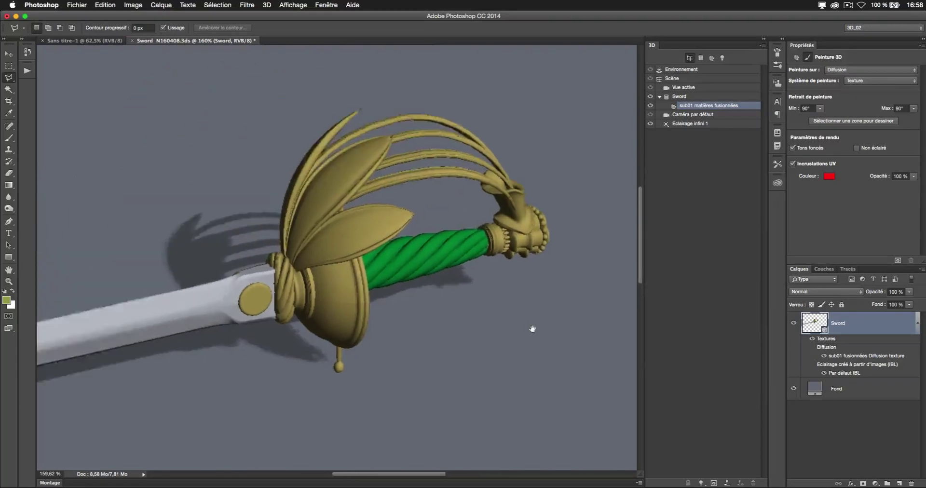
# Step: Reframe the 3D camera so the whole sword, from blade tip to pommel, fits in the view
pyautogui.press('super+minus')
pyautogui.press('super+minus')
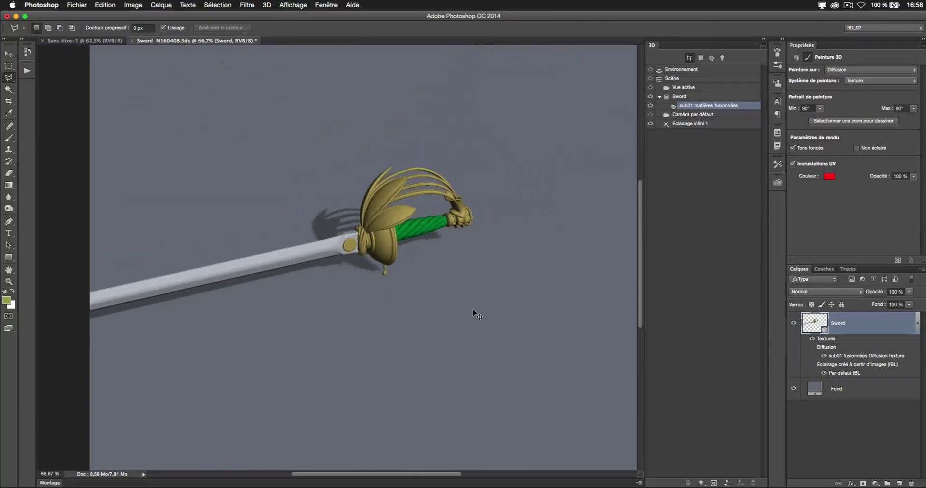
pyautogui.scroll(-2, 362, 285)
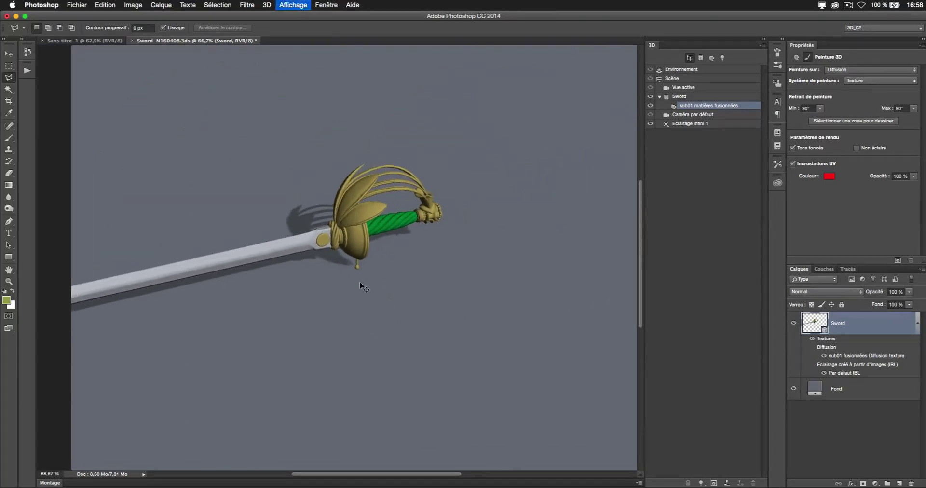
pyautogui.press('v')
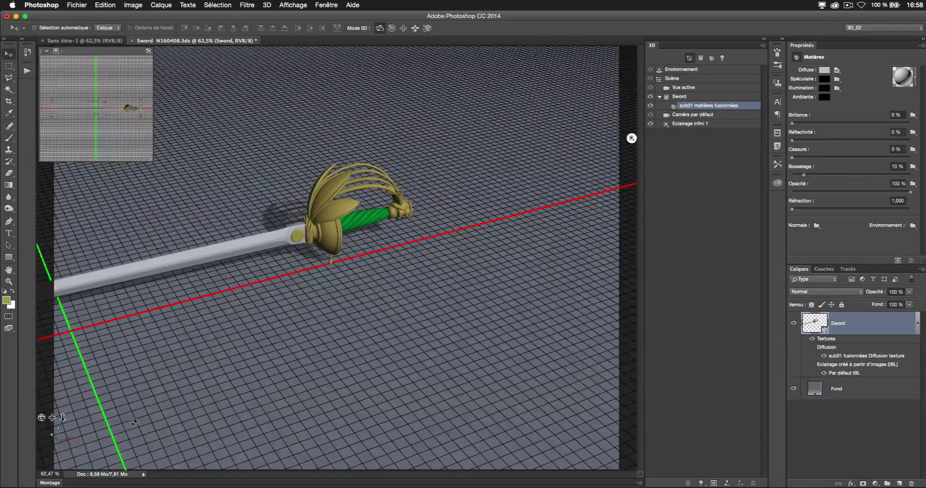
pyautogui.moveTo(52, 417); pyautogui.dragTo(104, 372)
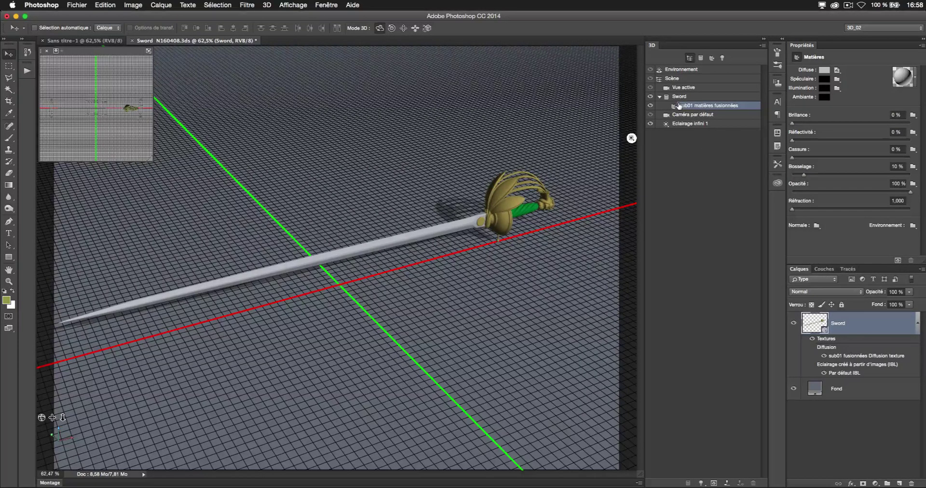
# Step: Open the merged material's diffuse texture and save it under the name Reflectivite.psb on the Desktop (Bureau)
pyautogui.click(838, 71)
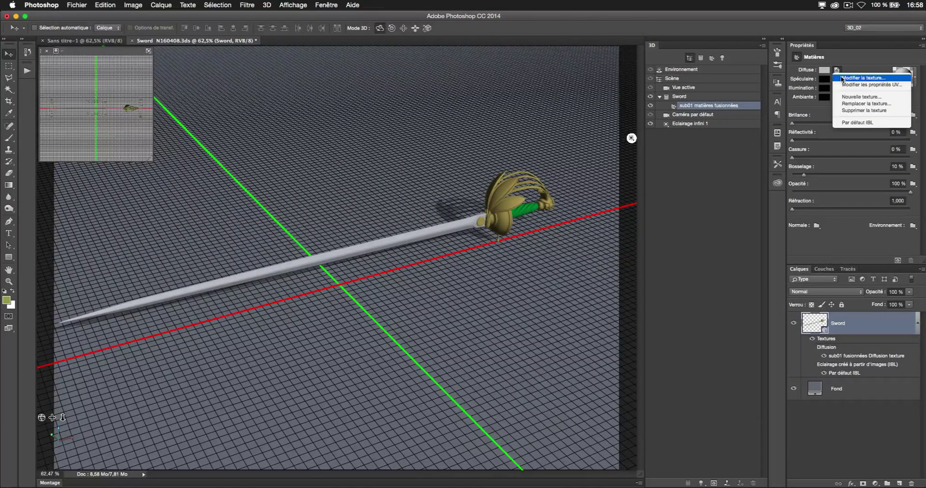
pyautogui.click(843, 78)
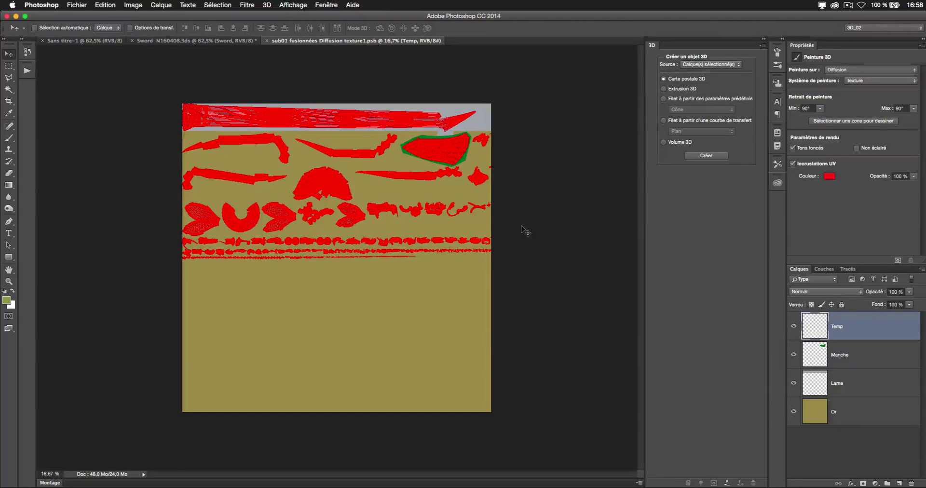
pyautogui.press('super+shift+s')
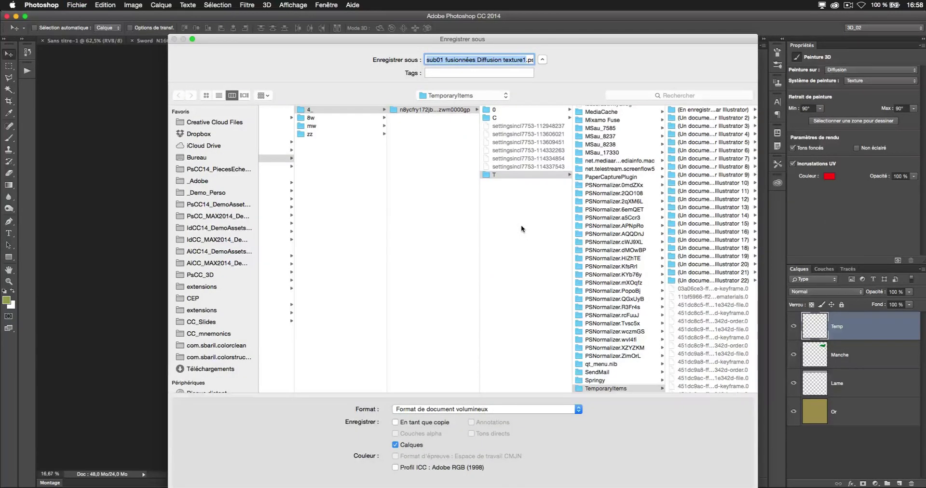
pyautogui.write('Reflec')
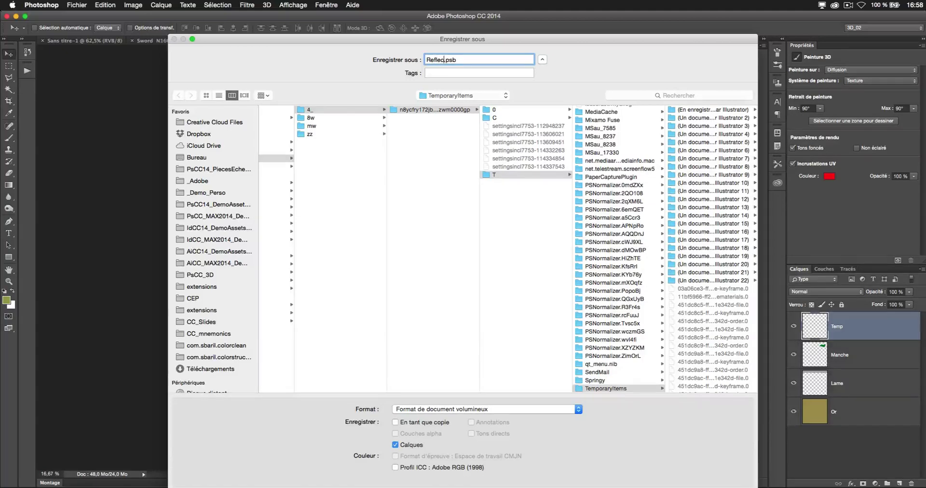
pyautogui.write('tivite')
pyautogui.press('super+d')
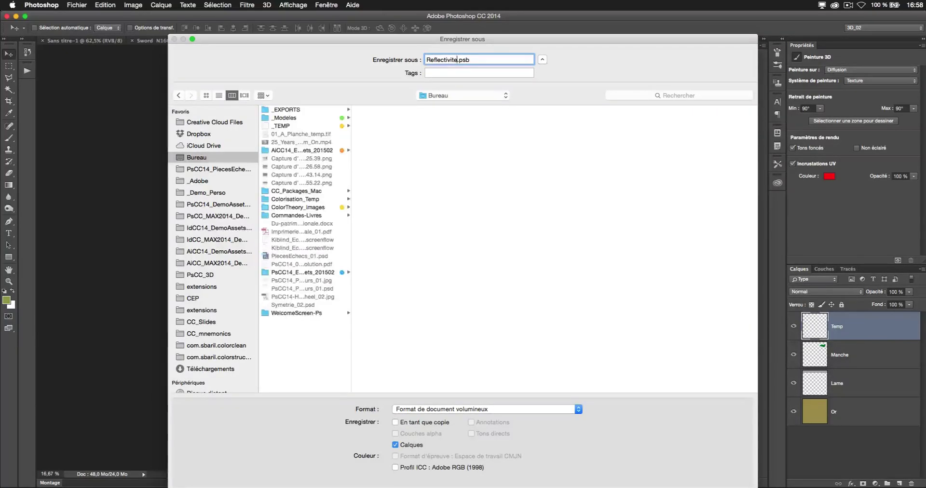
pyautogui.press('Return')
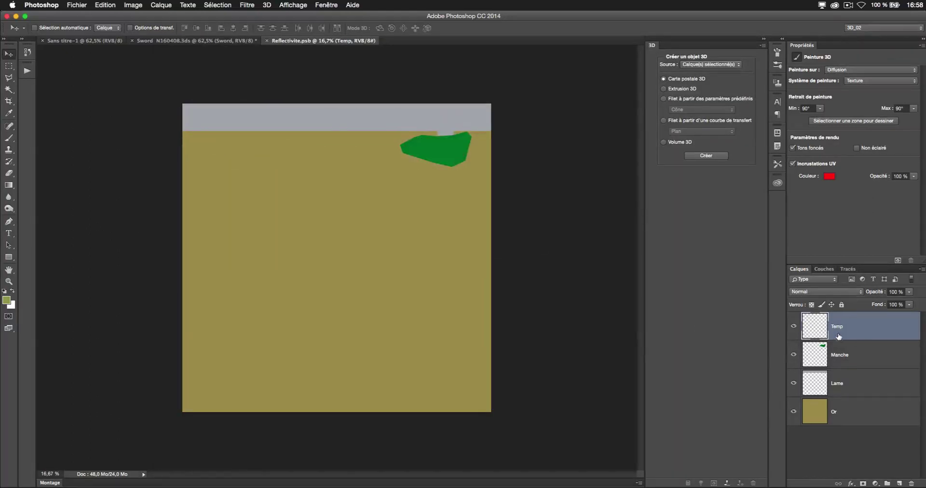
# Step: Reset the colours to default black and white and fill the Manche layer's shape with black, preserving transparency
pyautogui.click(814, 357)
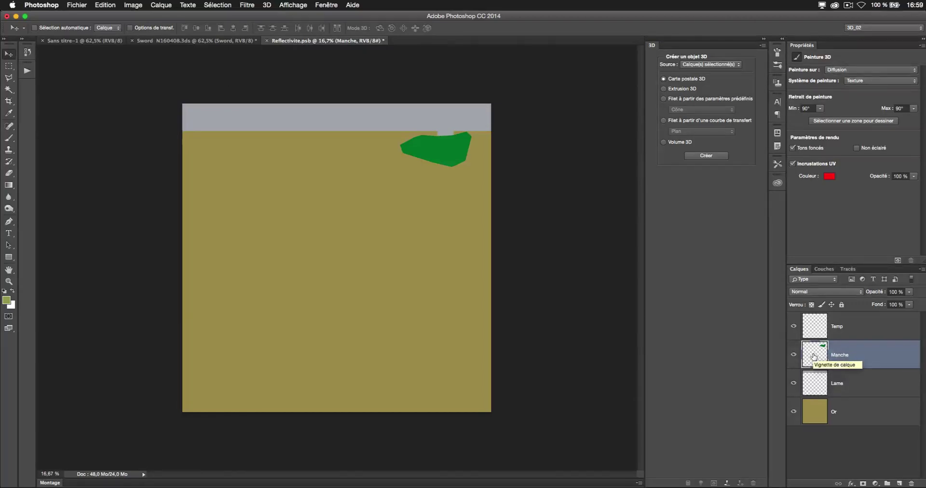
pyautogui.press('d')
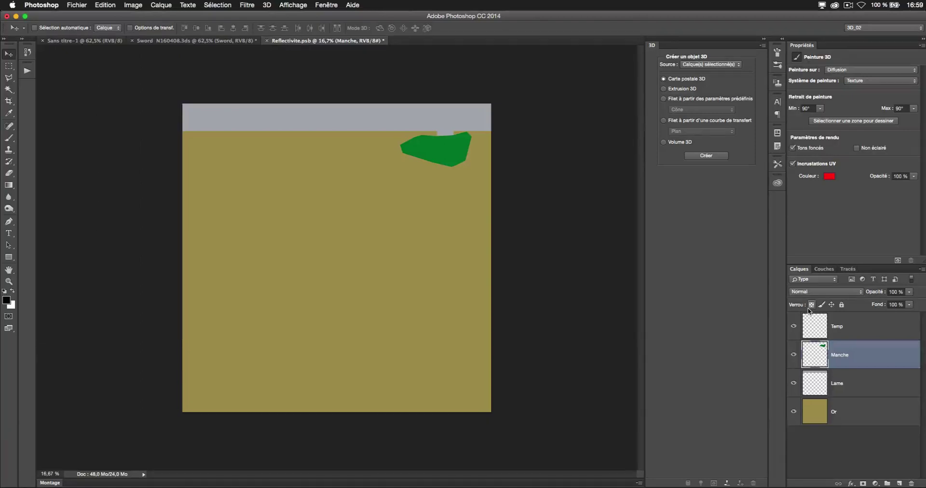
pyautogui.press('super')
pyautogui.press('shift')
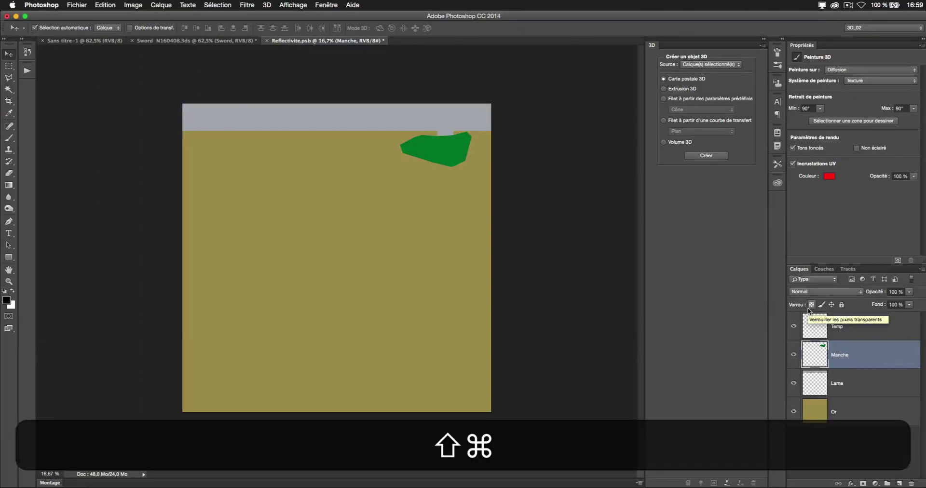
pyautogui.press('shift+super+BackSpace')
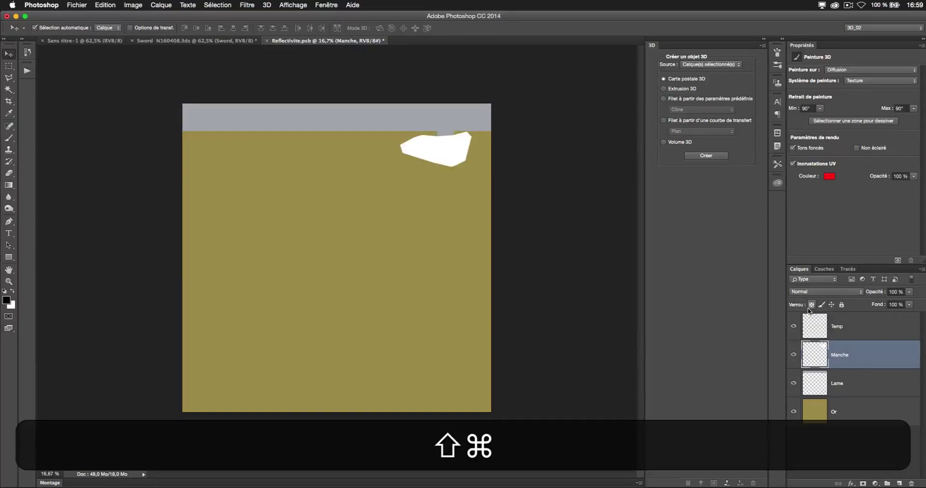
pyautogui.press('alt+shift+super+BackSpace')
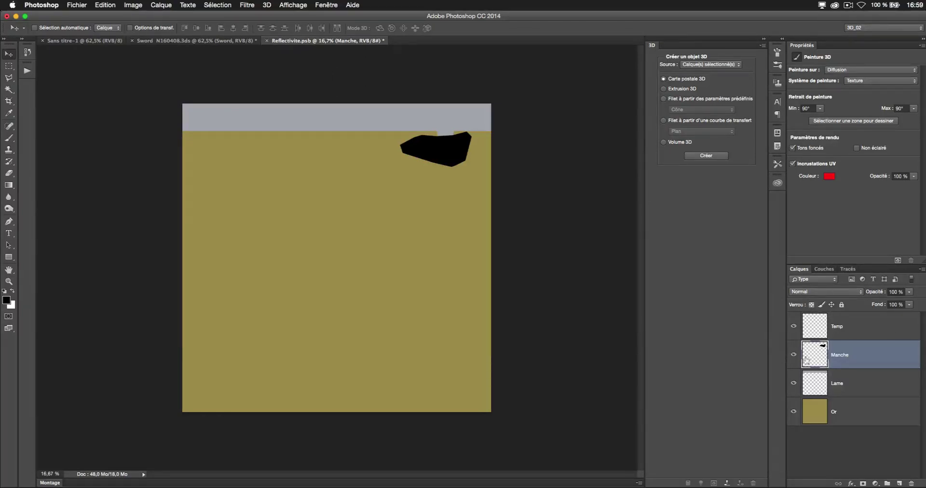
# Step: Fill the Lame layer's shape and the Or layer with white, preserving transparency, and save and close the texture
pyautogui.click(835, 386)
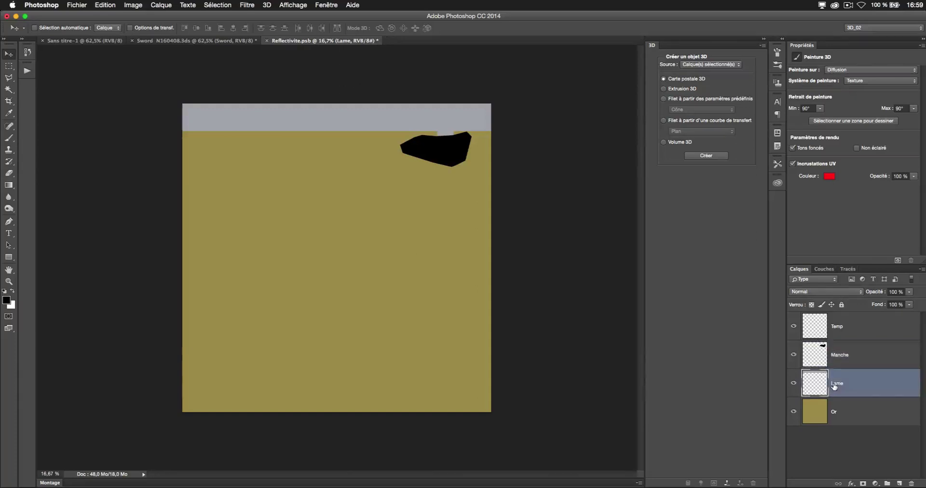
pyautogui.press('shift+super+BackSpace')
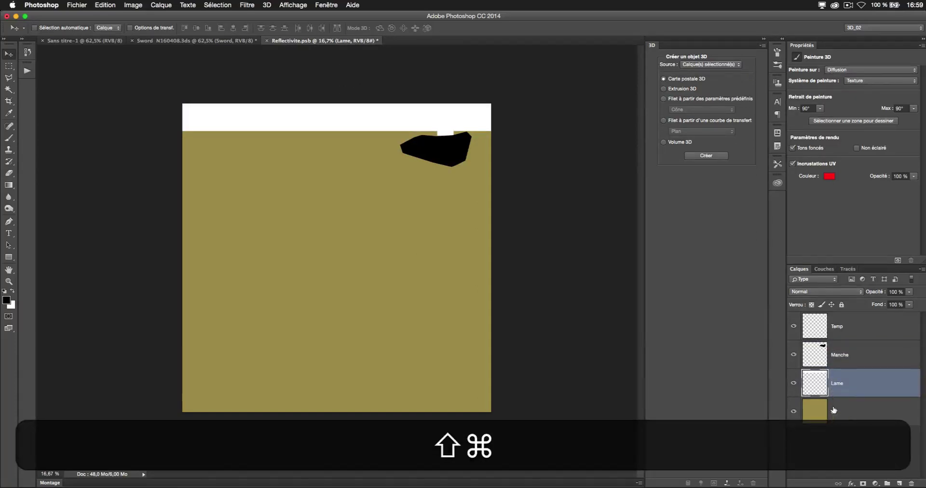
pyautogui.click(834, 410)
pyautogui.press('shift+super+BackSpace')
pyautogui.press('super+s')
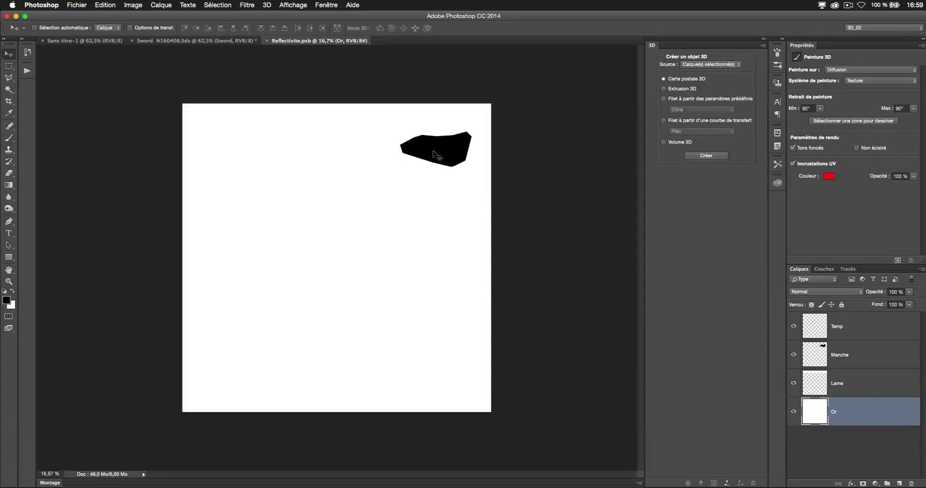
pyautogui.press('super+w')
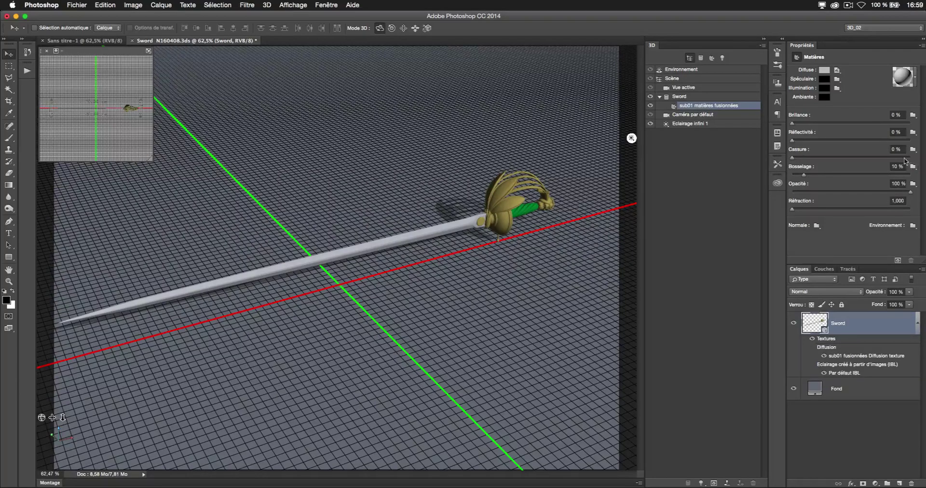
# Step: Load Reflectivite.psb from the Desktop as the reflectivity (Réflectivité) texture of the sword's merged material
pyautogui.click(912, 133)
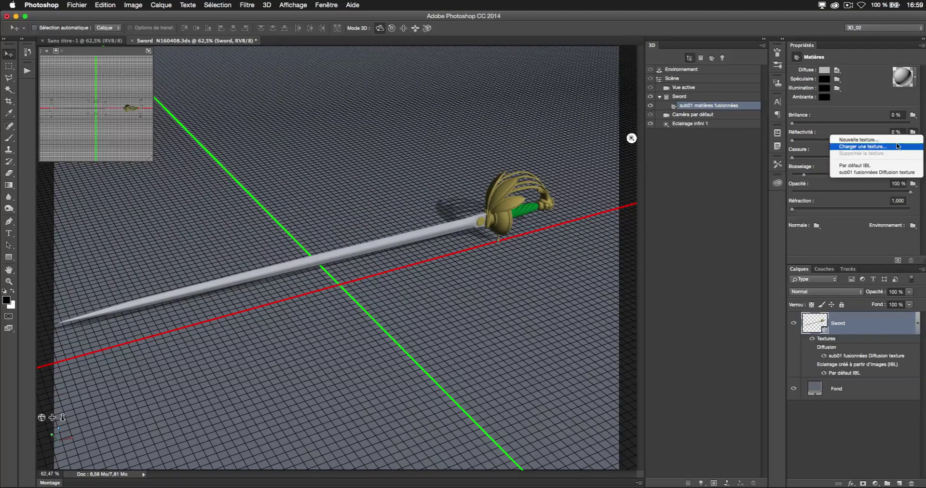
pyautogui.click(898, 146)
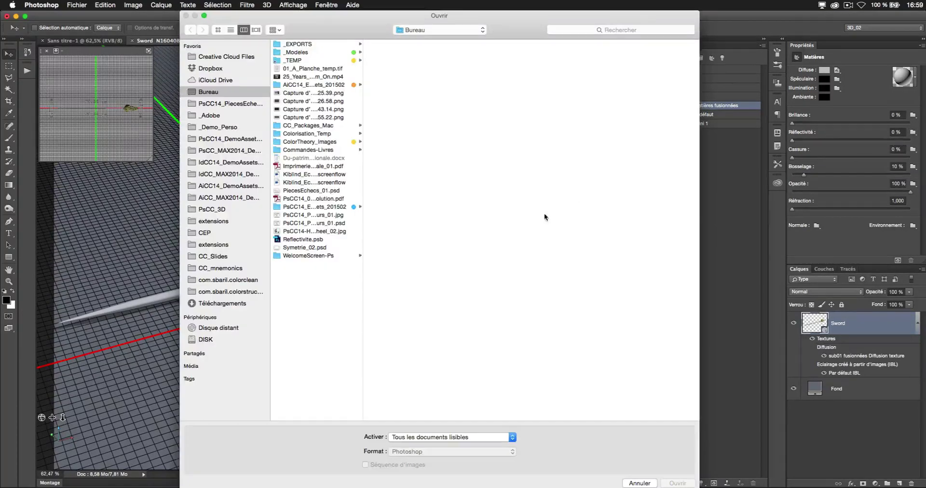
pyautogui.click(295, 239)
pyautogui.press('Return')
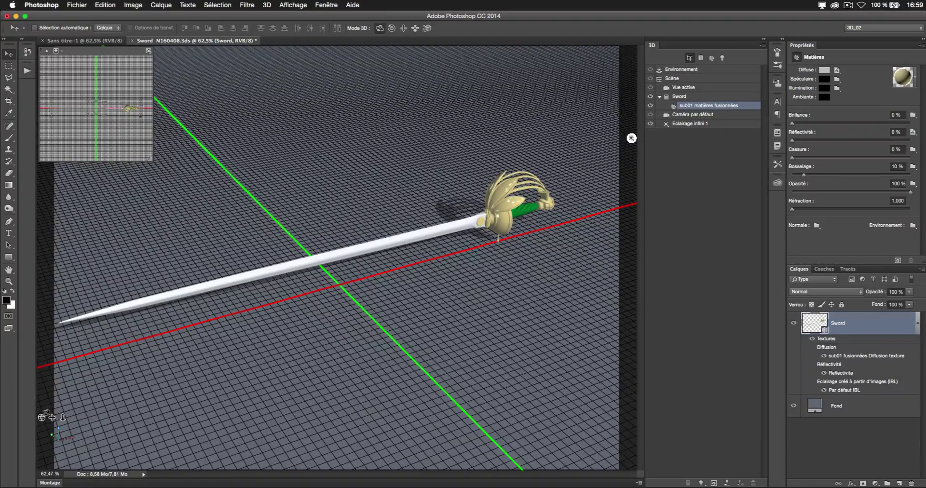
# Step: Load environnement_02b.jpg from the Textures folder in PsCC_3D as the environment texture of the sword's merged material
pyautogui.moveTo(42, 417)
pyautogui.mouseDown()
pyautogui.moveTo(57, 408)
pyautogui.moveTo(43, 414)
pyautogui.moveTo(58, 419)
pyautogui.mouseUp()
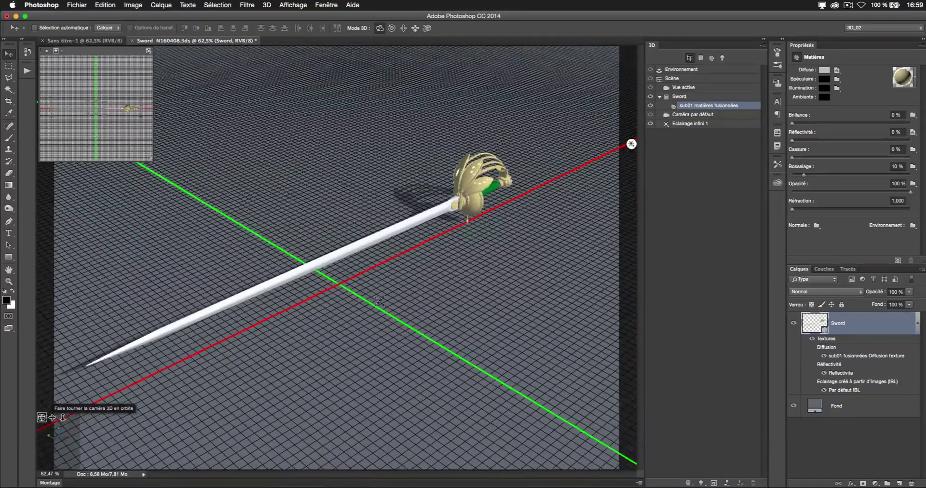
pyautogui.click(699, 70)
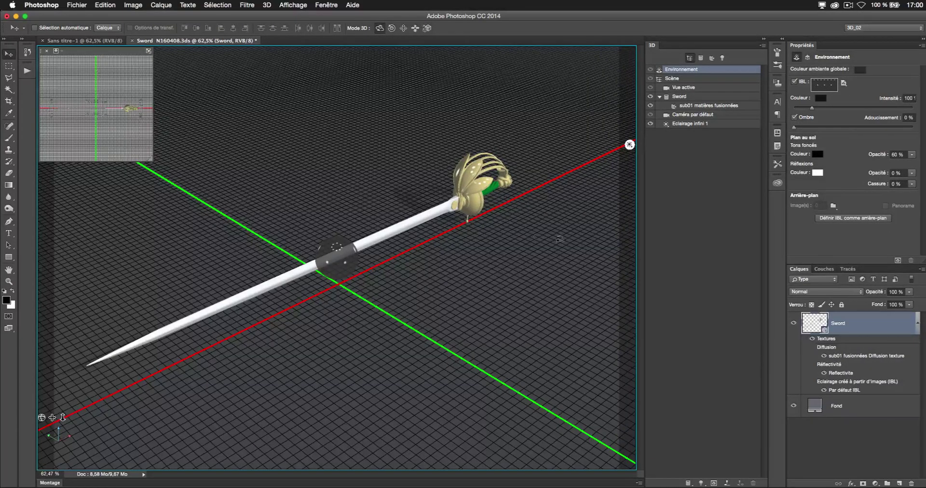
pyautogui.click(690, 106)
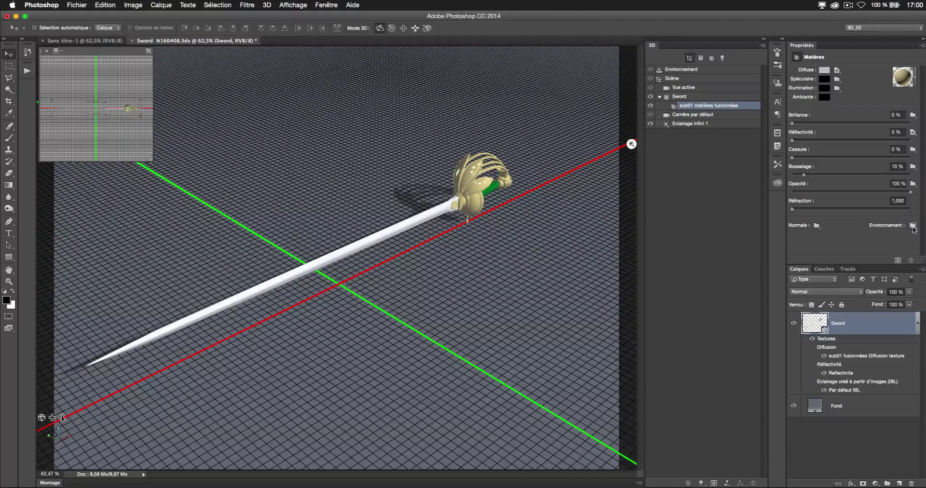
pyautogui.click(913, 226)
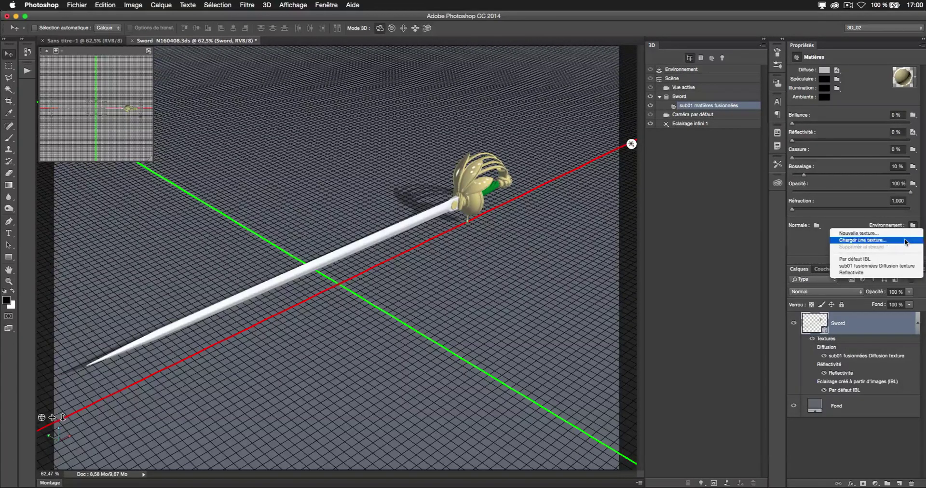
pyautogui.click(863, 240)
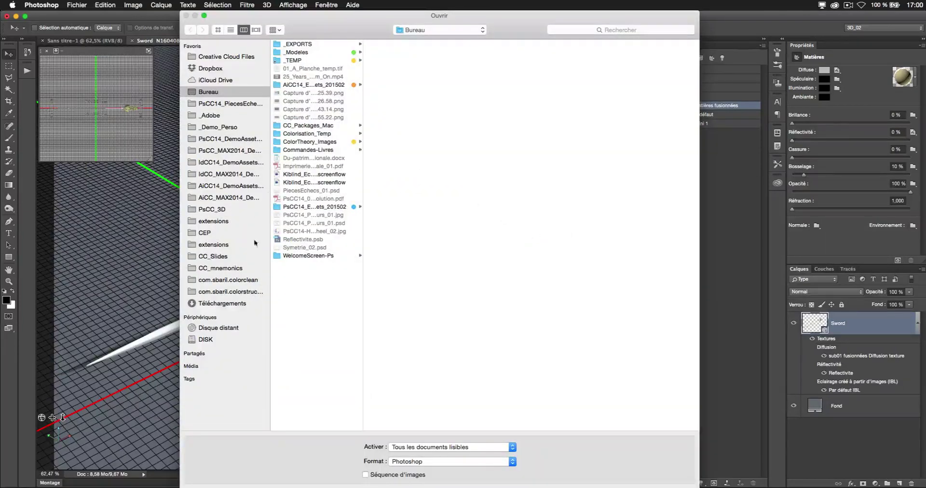
pyautogui.click(213, 209)
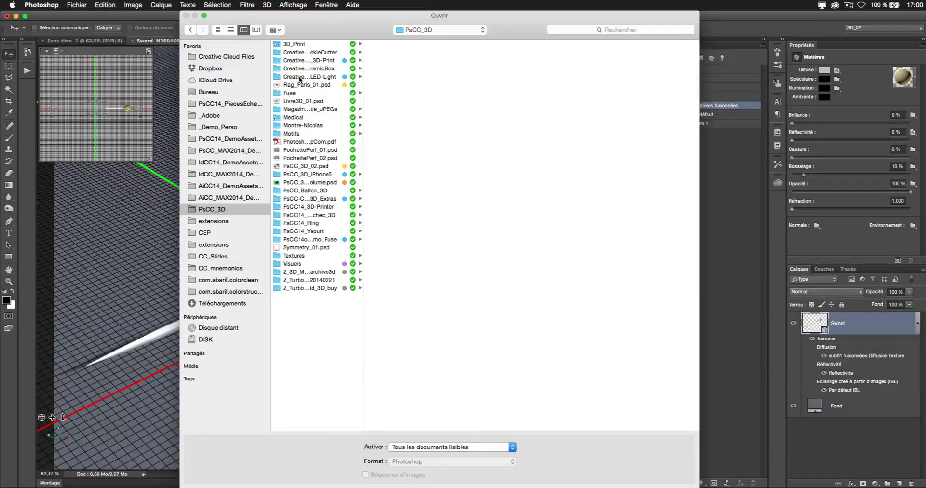
pyautogui.click(302, 255)
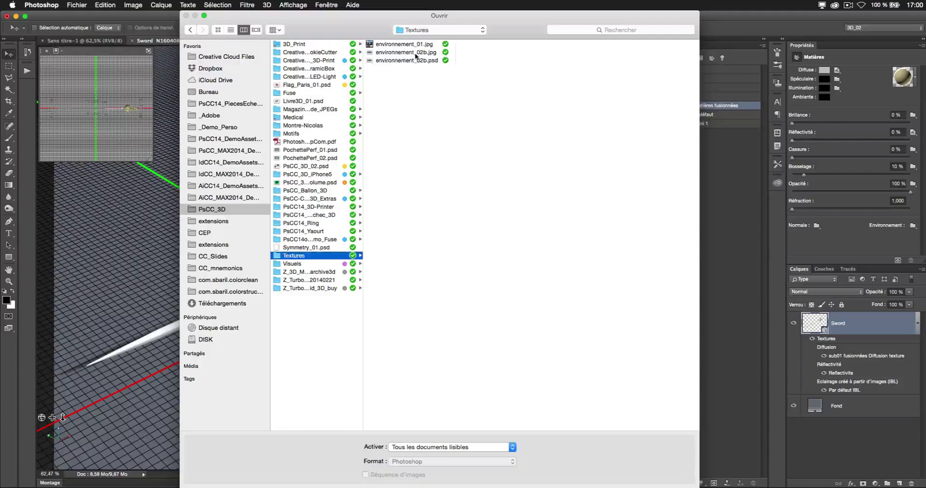
pyautogui.click(415, 53)
pyautogui.press('Return')
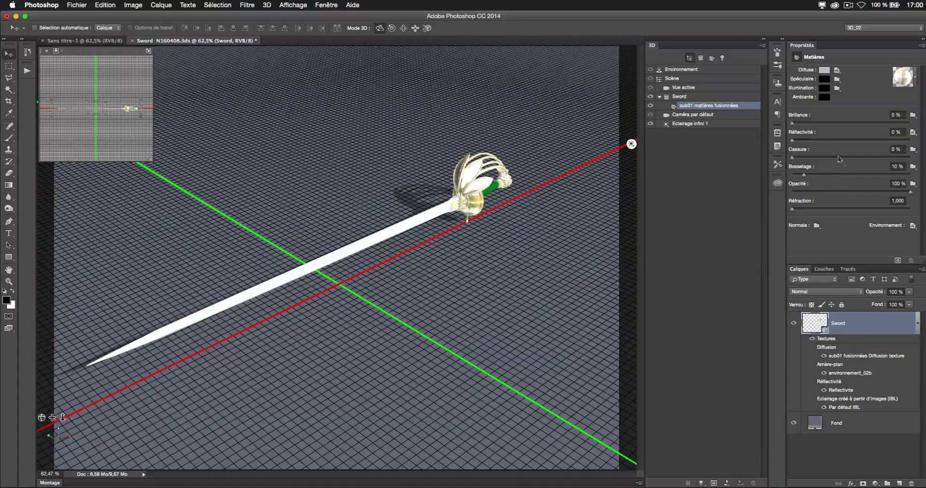
# Step: Open the reflectivity texture of the sword's merged material for editing
pyautogui.click(794, 142)
pyautogui.click(914, 133)
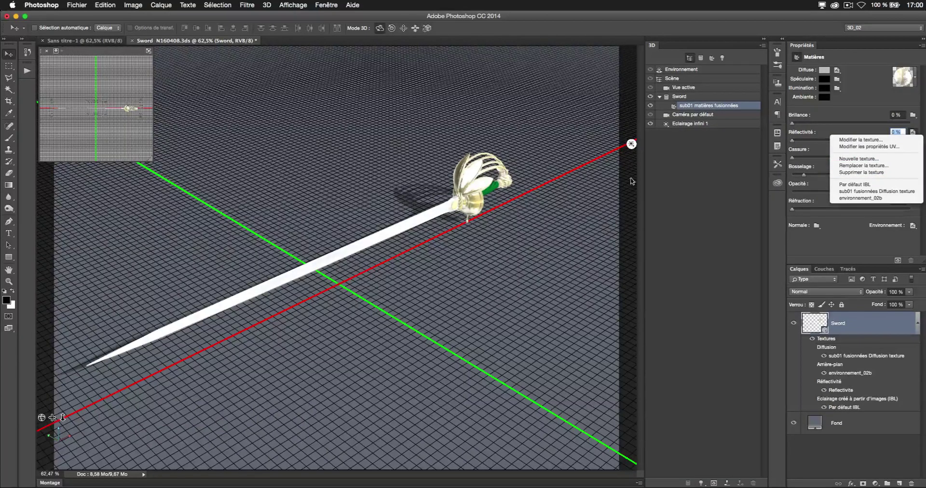
pyautogui.click(880, 140)
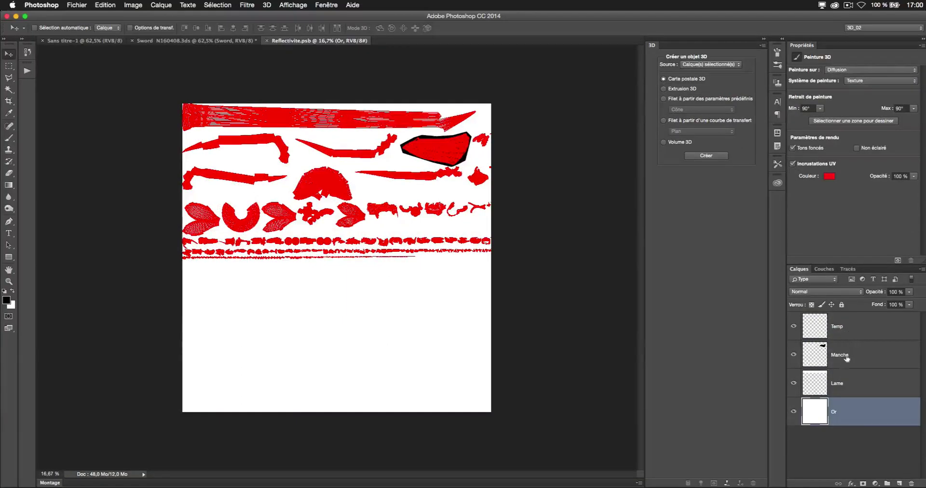
# Step: Add a Levels (Niveaux) adjustment layer above Manche and lower its white output level to 107
pyautogui.click(842, 338)
pyautogui.click(842, 353)
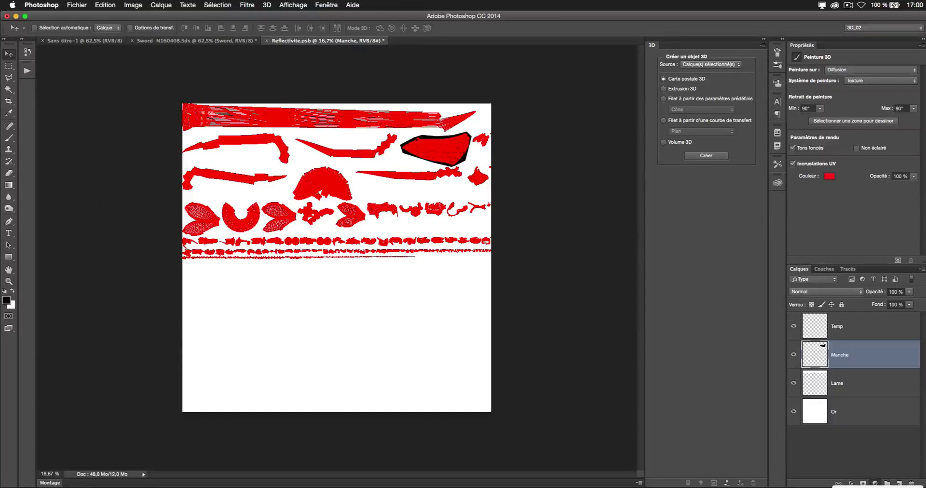
pyautogui.click(875, 484)
pyautogui.click(806, 151)
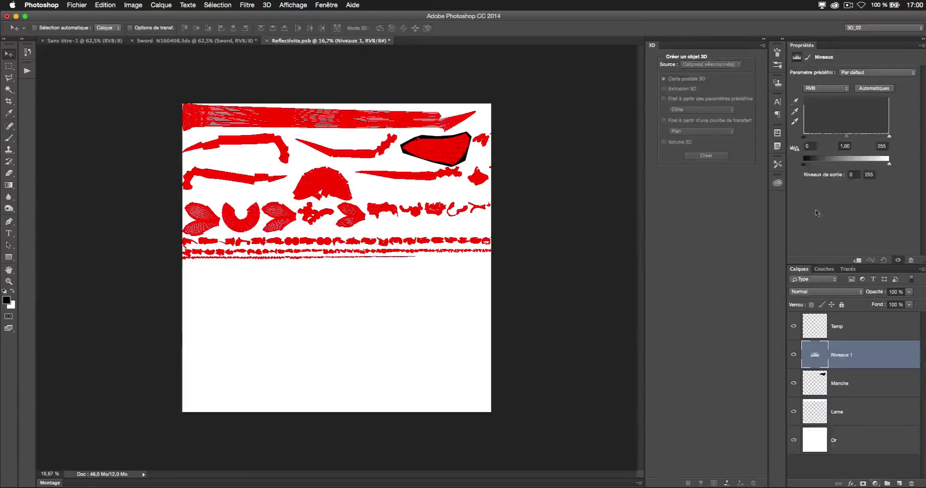
pyautogui.moveTo(889, 164); pyautogui.dragTo(841, 168)
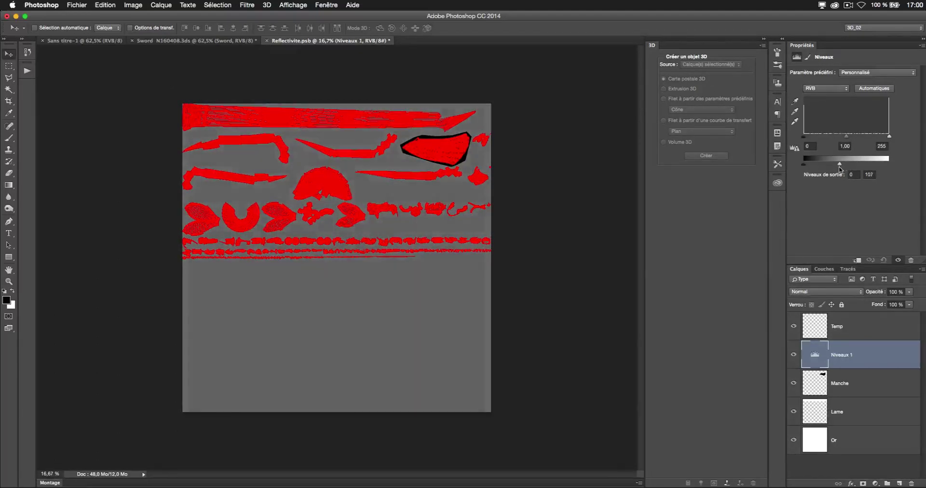
# Step: Select the Temp layer, then save and close the Reflectivite.psb texture document
pyautogui.click(849, 324)
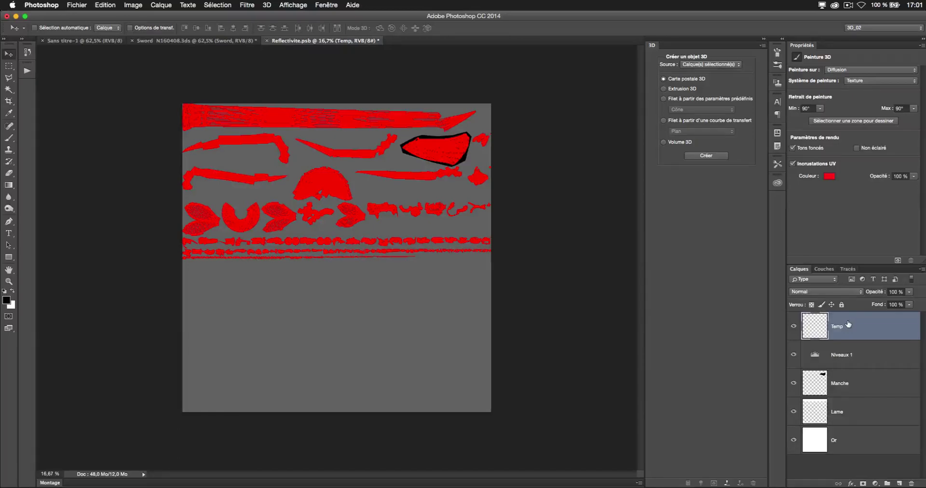
pyautogui.press('super+s')
pyautogui.press('super+w')
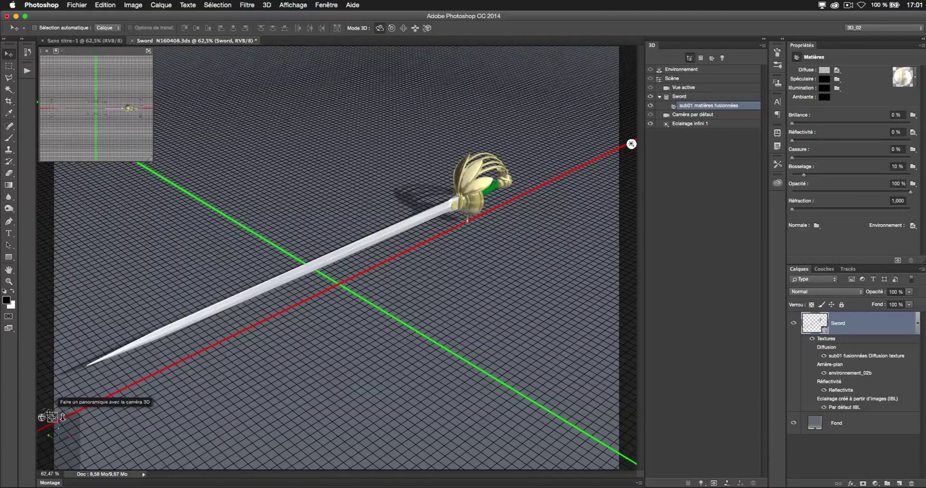
# Step: Orbit the 3D camera around the sword to examine the reflections on its blade, gold guard and handle
pyautogui.moveTo(50, 416); pyautogui.dragTo(78, 417)
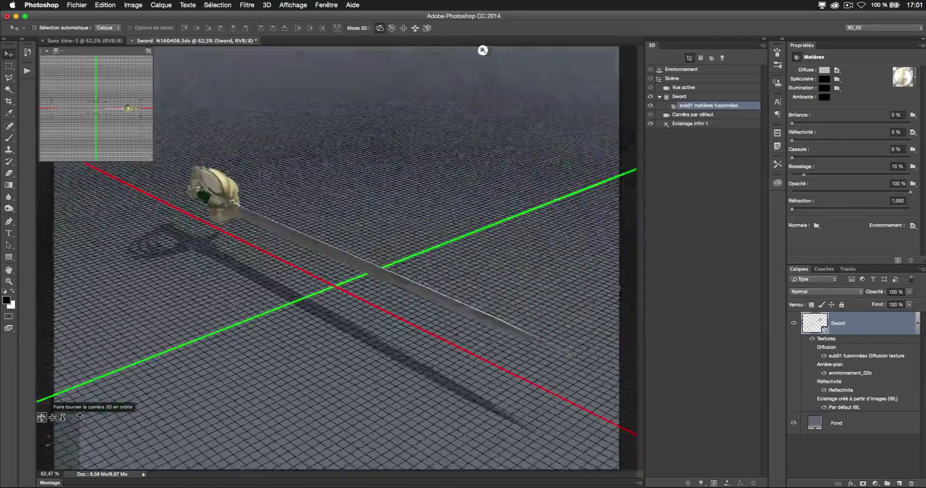
pyautogui.moveTo(483, 51); pyautogui.dragTo(632, 127)
pyautogui.press('alt+super')
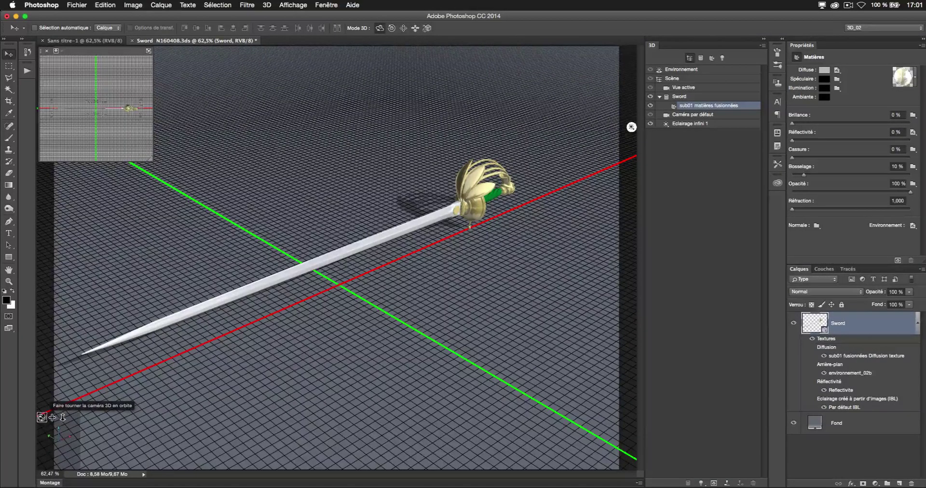
# Step: Switch to Adobe Bridge and select MacBook_Pro_HR_04.psd in the PsCC_3D collection
pyautogui.press('super+Tab')
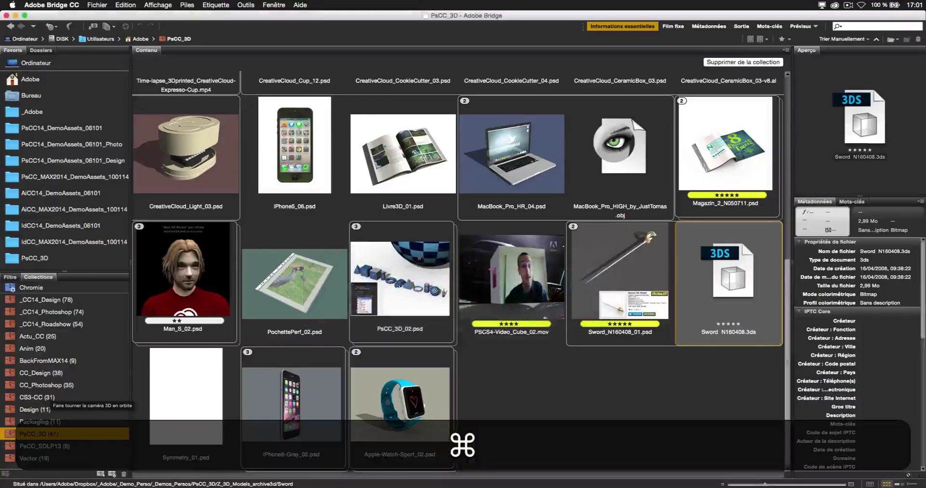
pyautogui.click(485, 196)
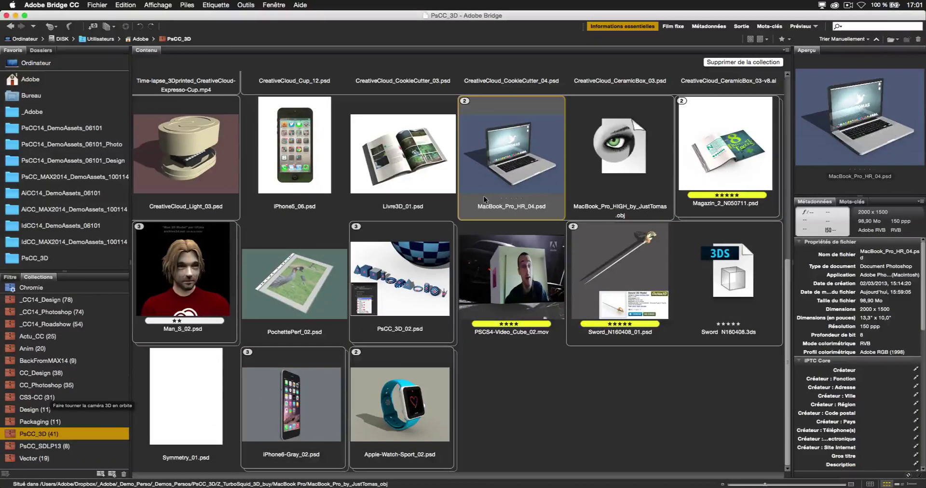
pyautogui.moveTo(483, 195)
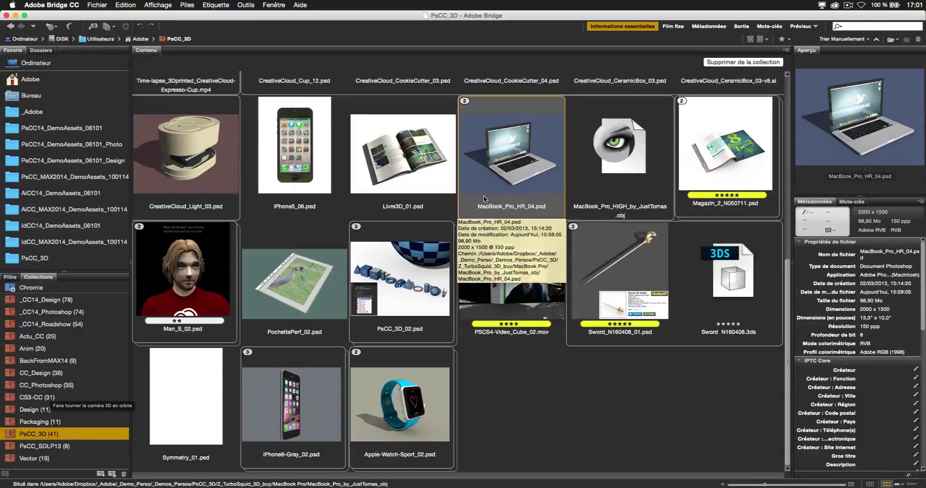